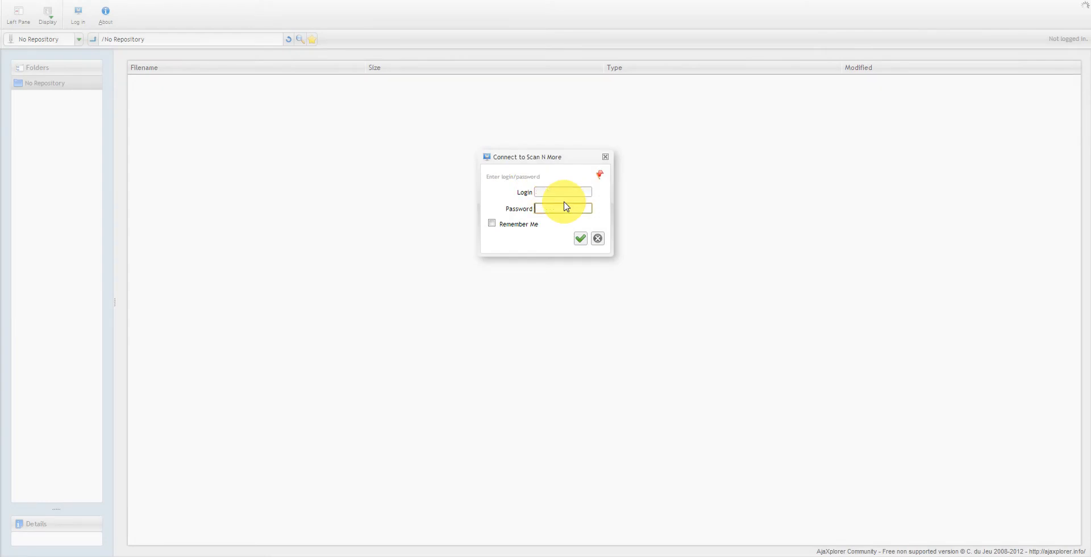
Submit the login form to sign in to the file repository
key("Return")
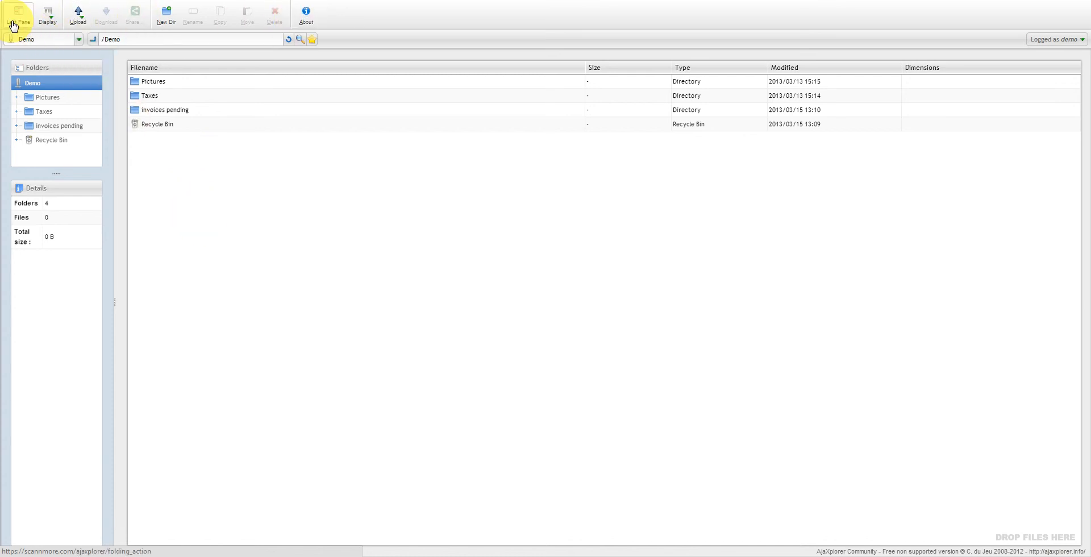
Collapse the left pane with the folder tree and details, and restore it
mouse_move(37, 29)
left_click(22, 23)
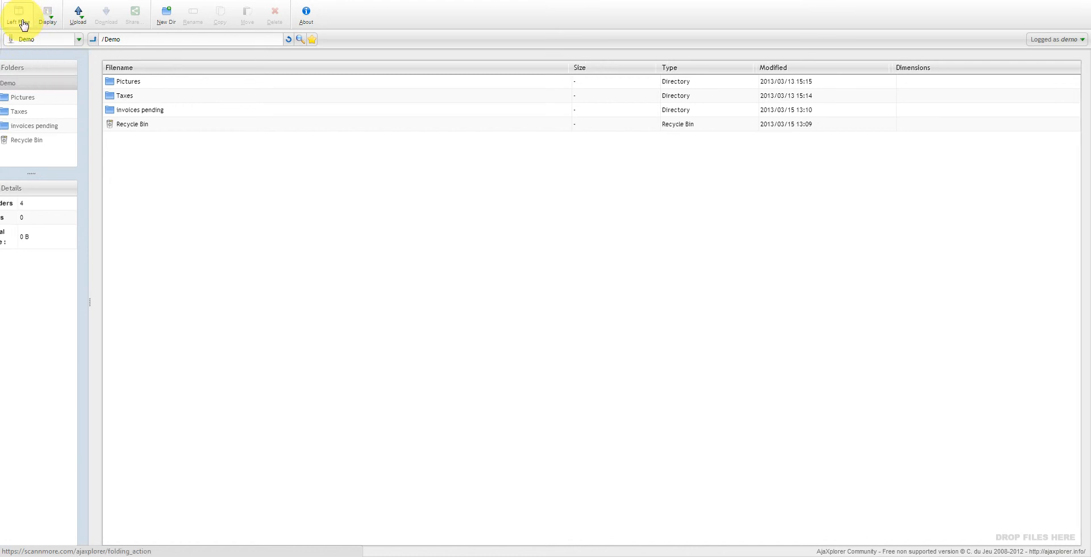
left_click(20, 20)
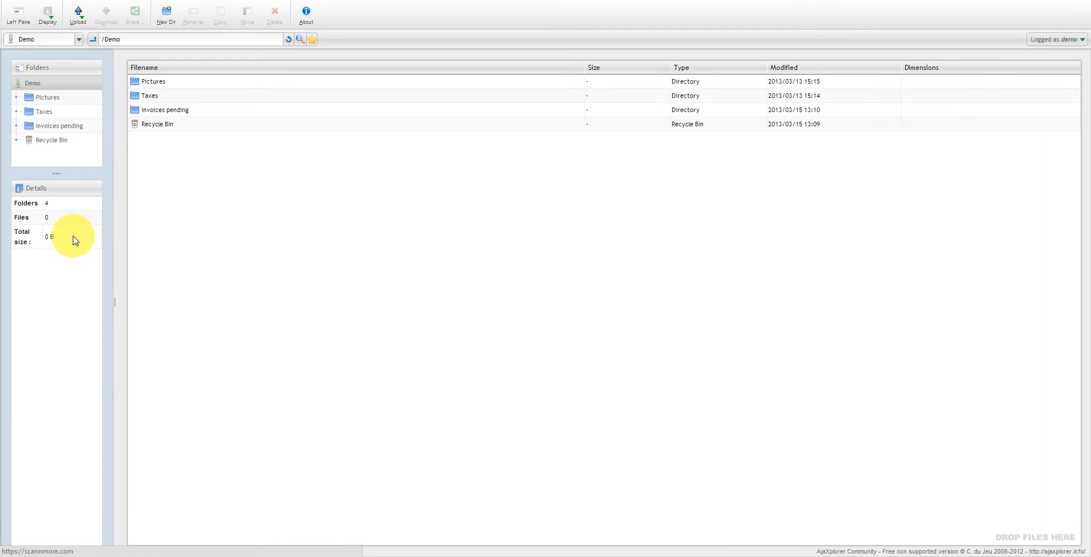
Select the Pictures folder and switch the file display to thumbnails
left_click(152, 82)
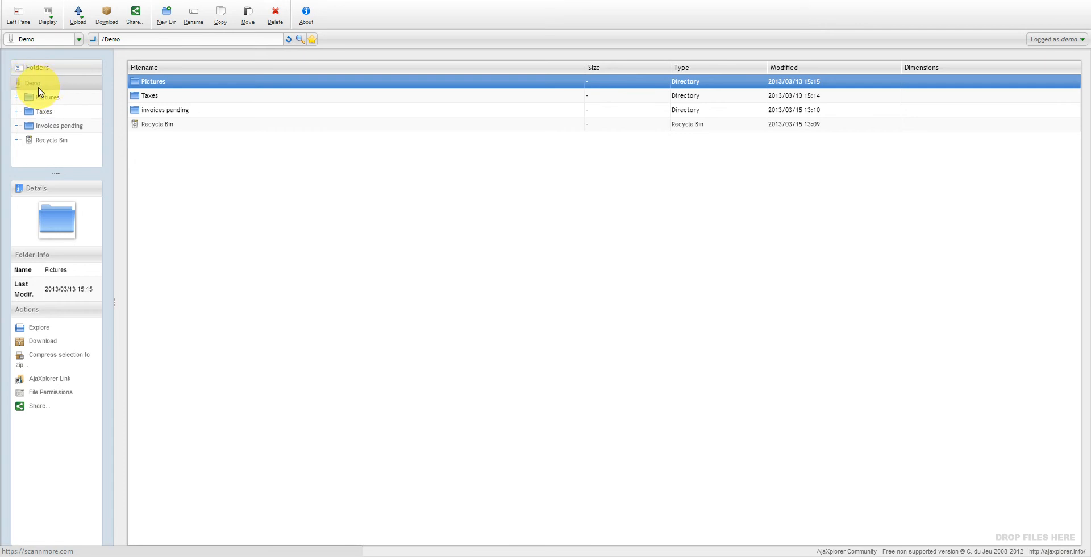
left_click(47, 17)
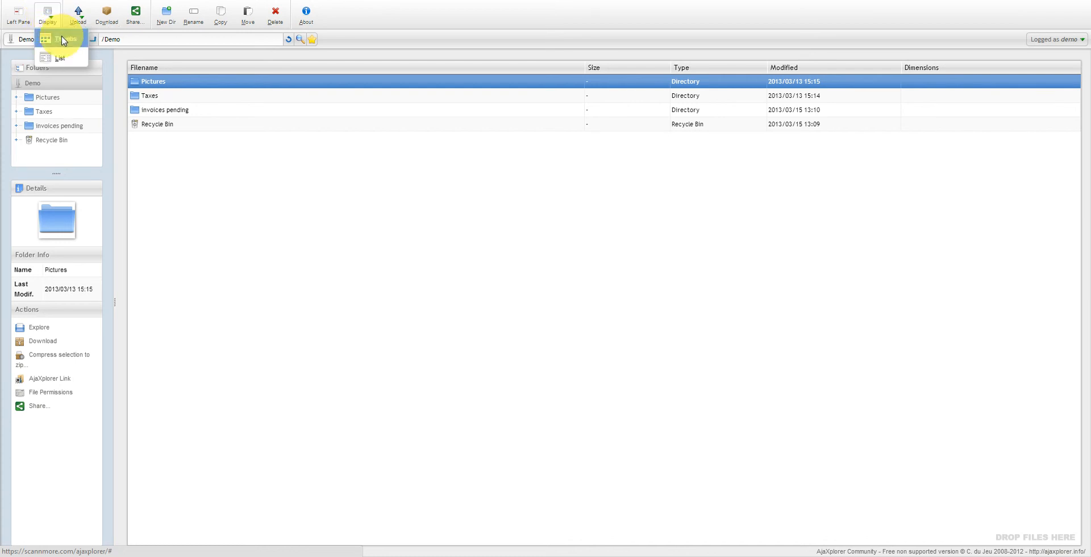
left_click(64, 39)
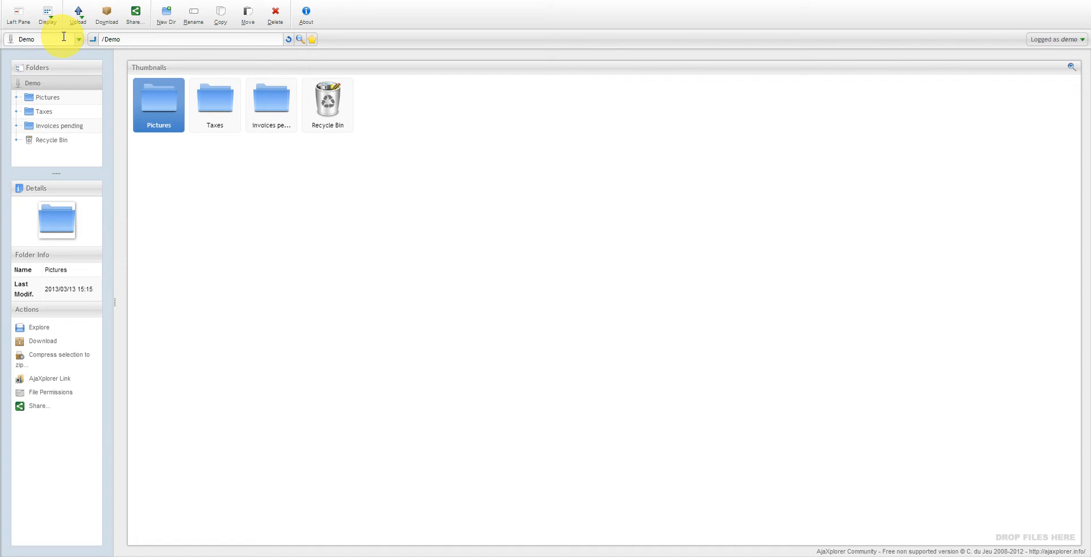
left_click(49, 16)
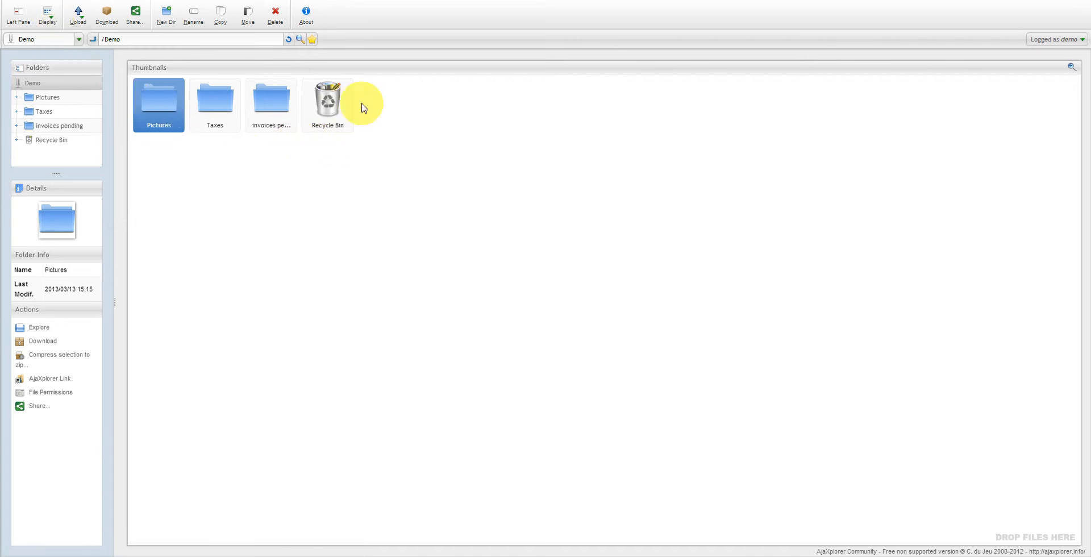
Open the My Files folder inside Pictures and select the ScanNMore Cover Letter PDF
double_click(159, 100)
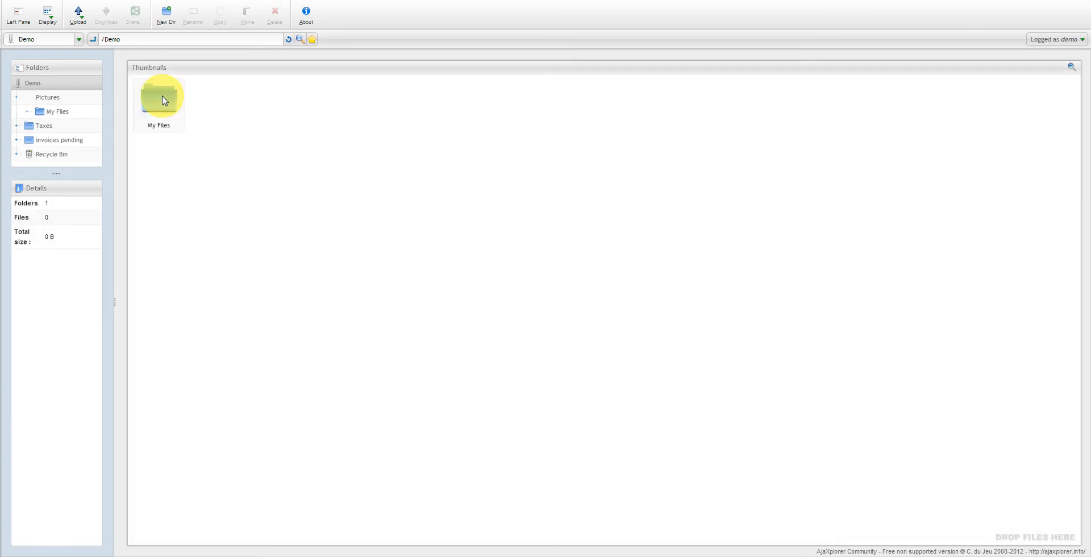
double_click(162, 101)
left_click(162, 105)
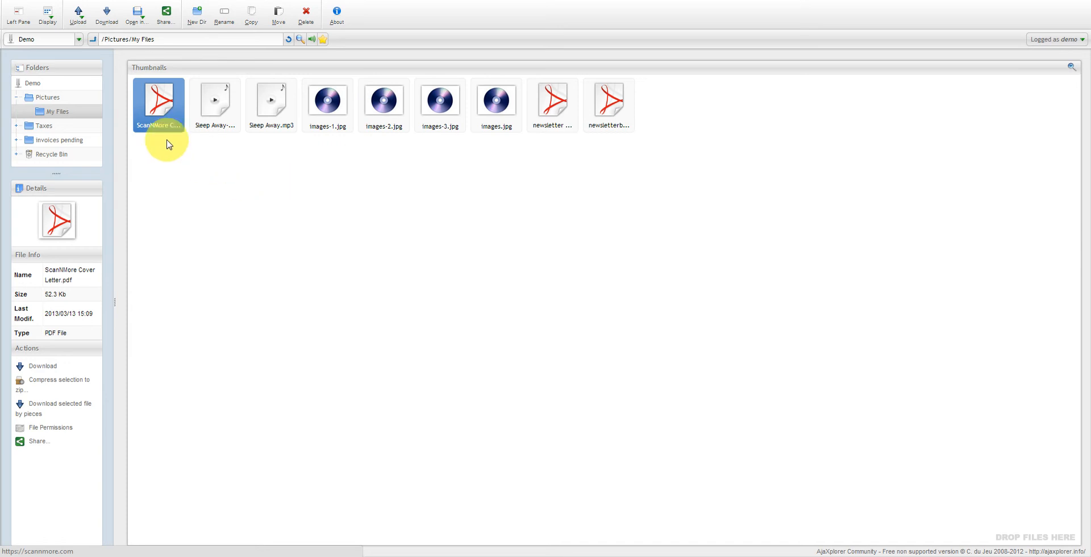
Switch the display of the My Files folder to the detailed list view
left_click(49, 17)
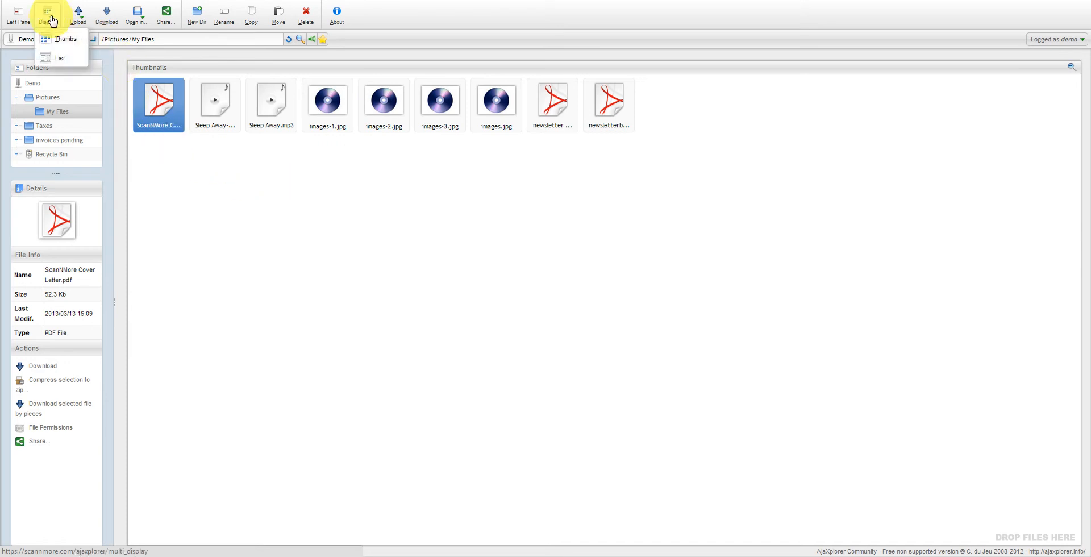
left_click(57, 57)
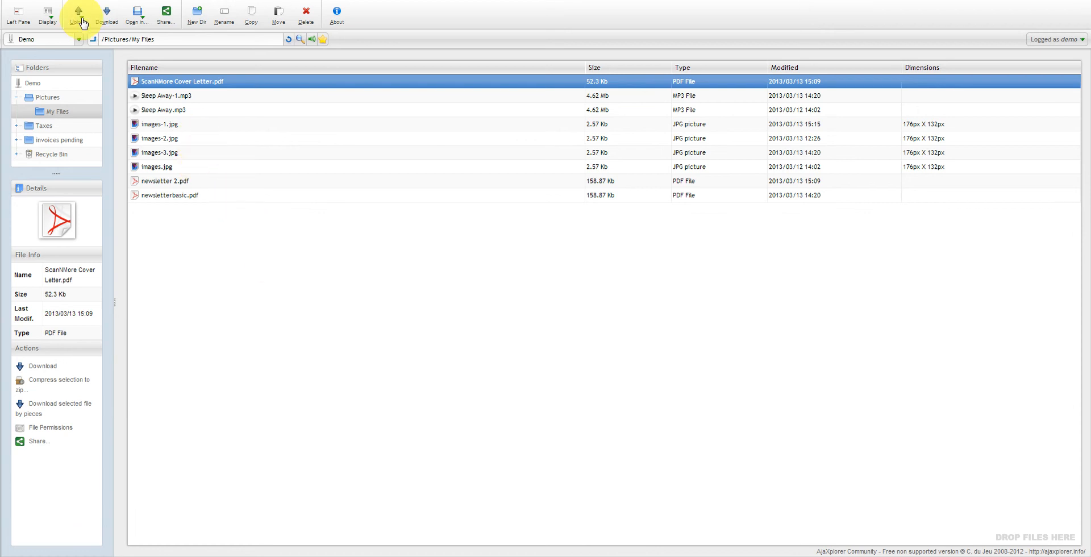
left_click(48, 17)
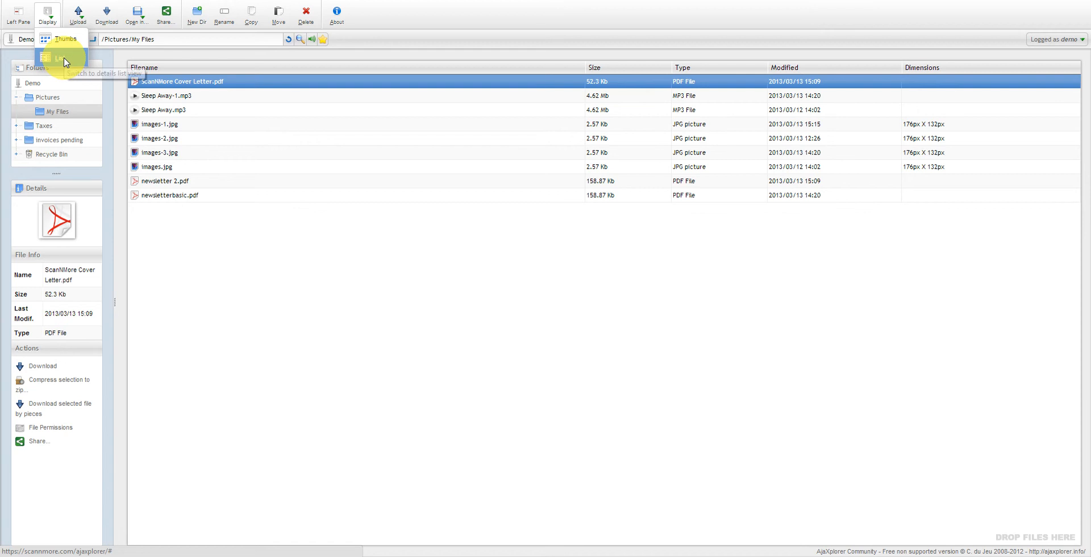
Look at the upload-from-computer dialog and its file browser, and close both without choosing a file
left_click(79, 20)
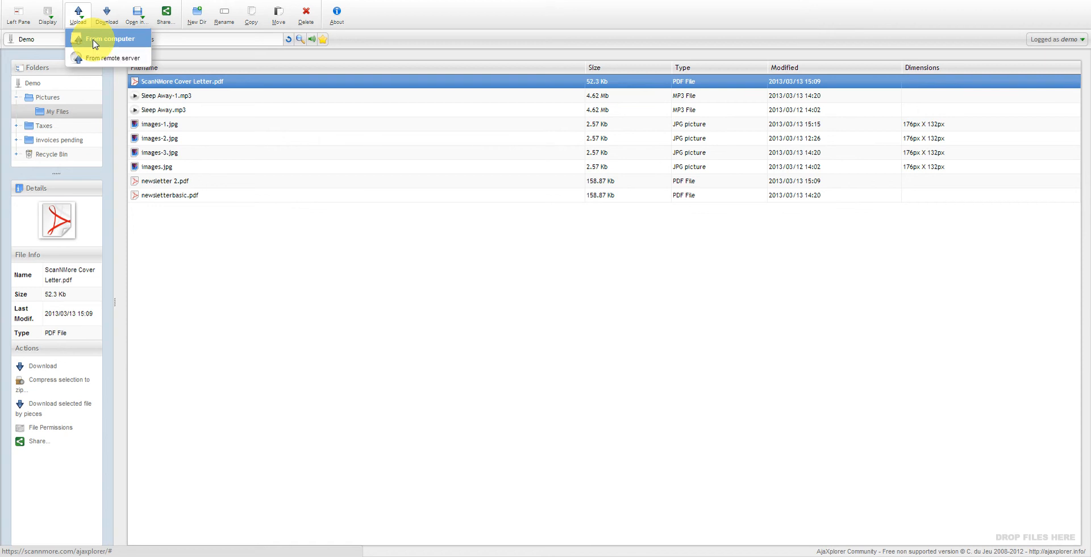
left_click(93, 40)
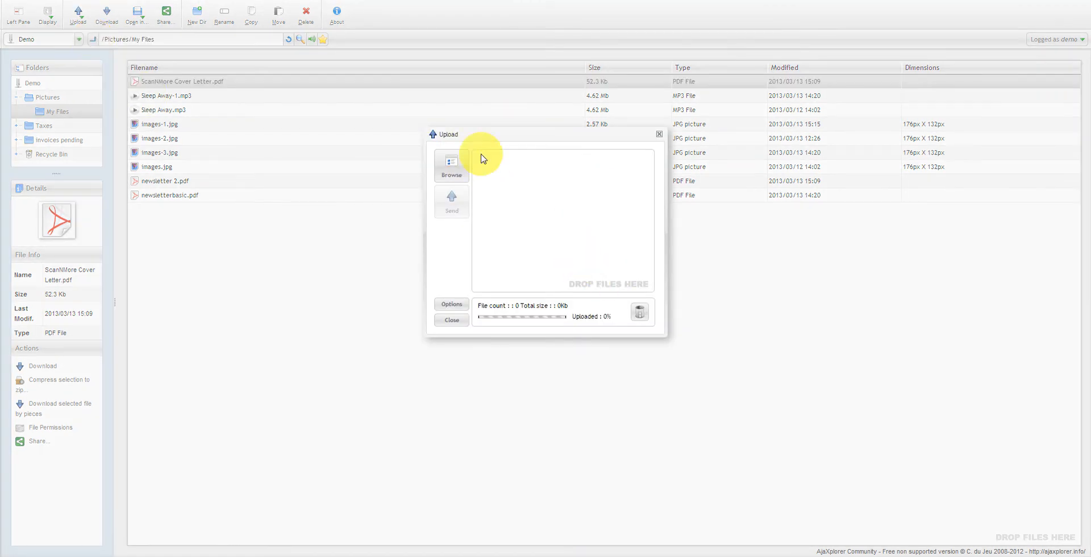
left_click(455, 175)
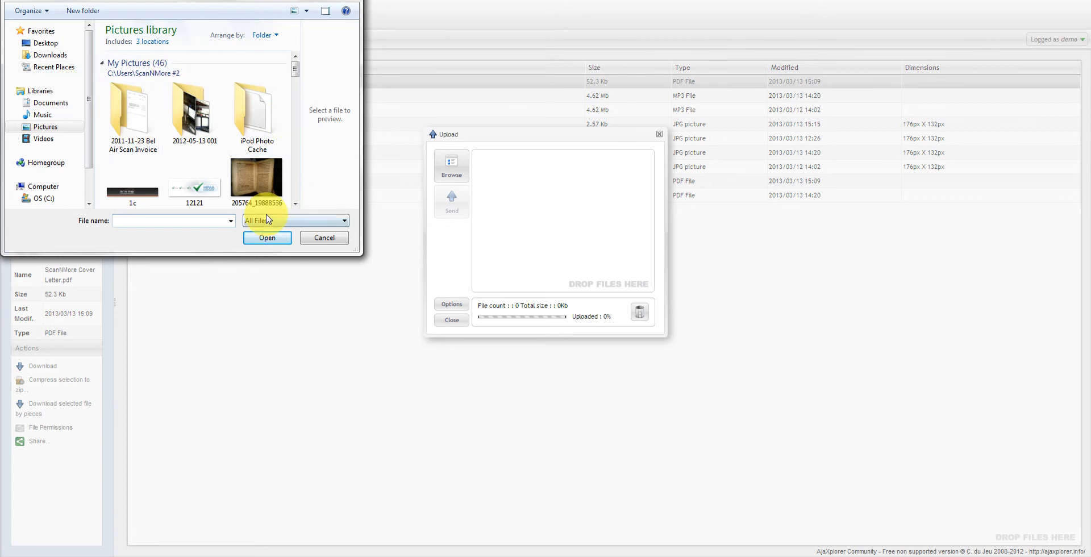
left_click(324, 238)
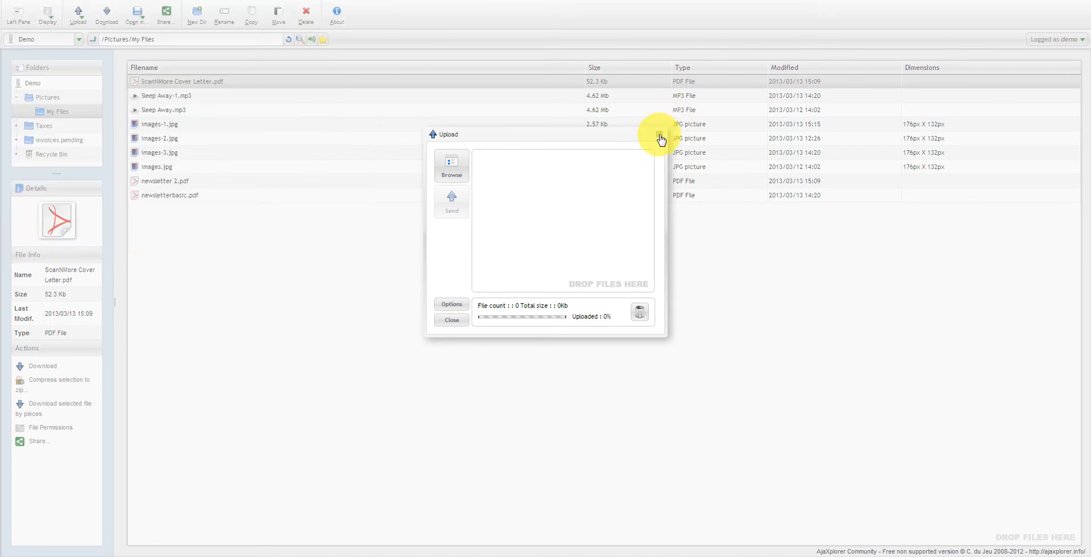
left_click(659, 134)
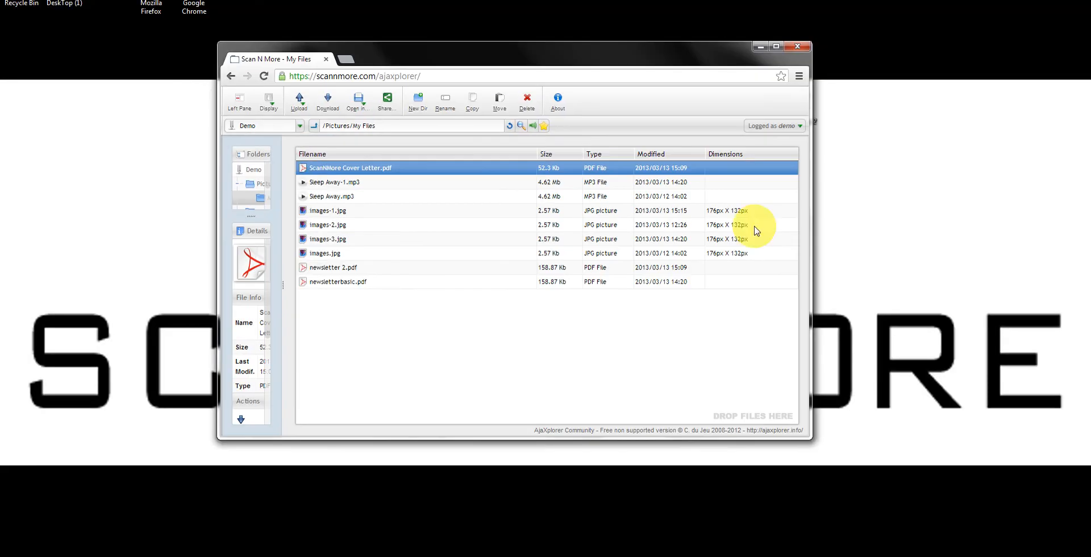
Upload the ScanNMore Cover Letter and newsletter 2 PDFs from the desktop into My Files, and maximize the browser window
left_click_drag(689, 54, 542, 50)
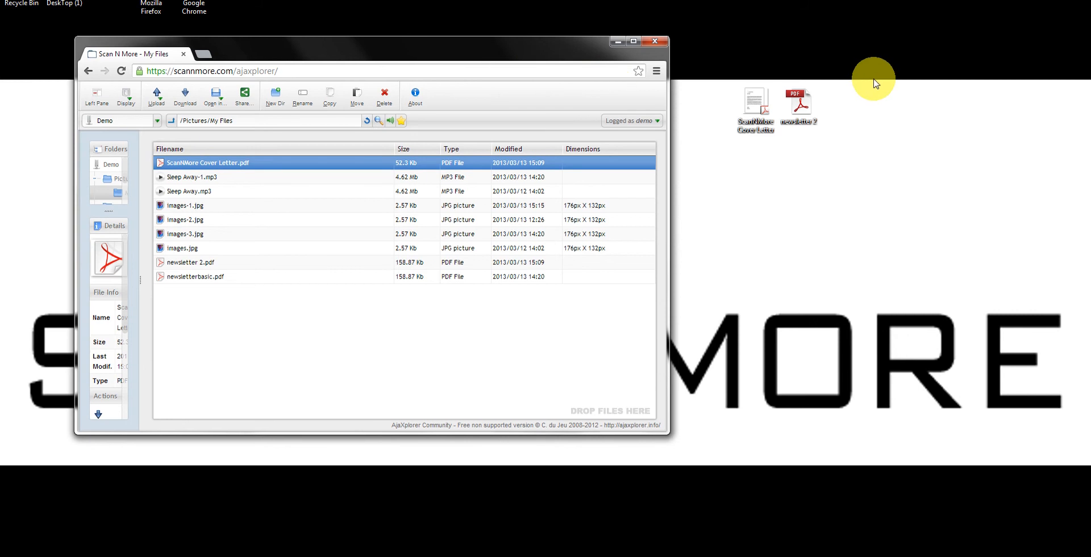
left_click(881, 79)
left_click_drag(881, 78, 710, 155)
left_click_drag(796, 106, 523, 338)
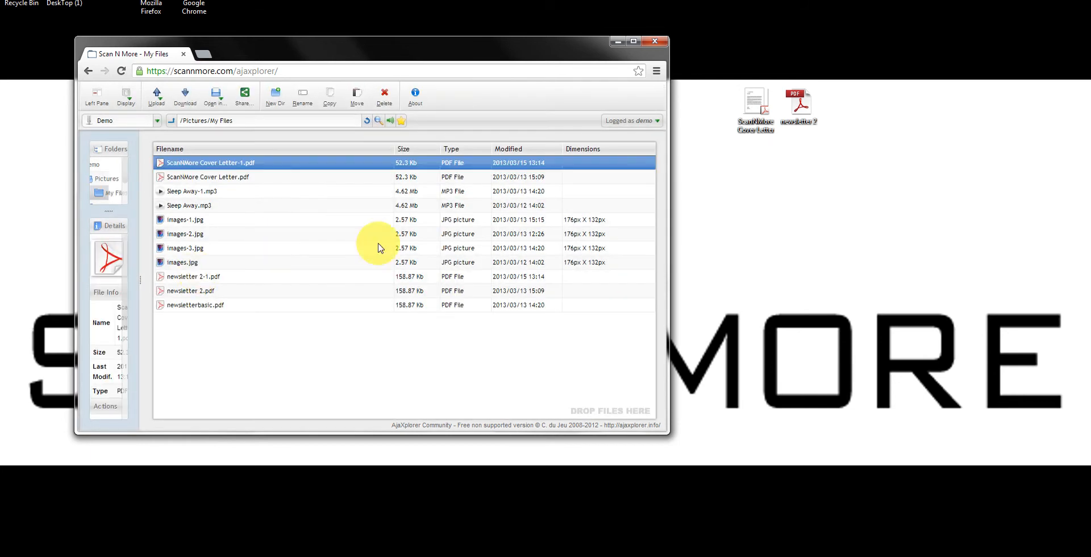
left_click(634, 42)
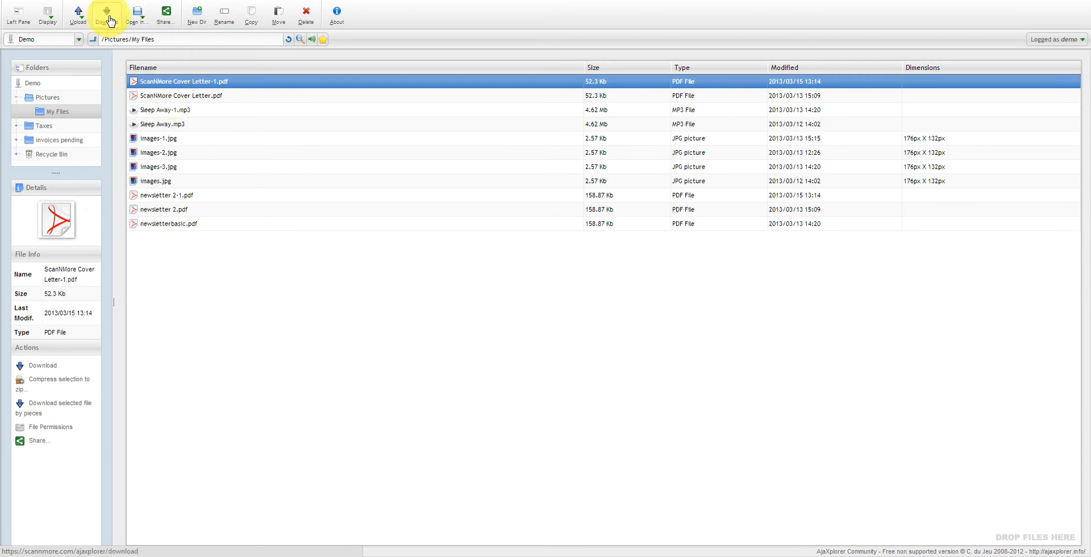
Go back to the Pictures folder and select its My Files subfolder
left_click(177, 96)
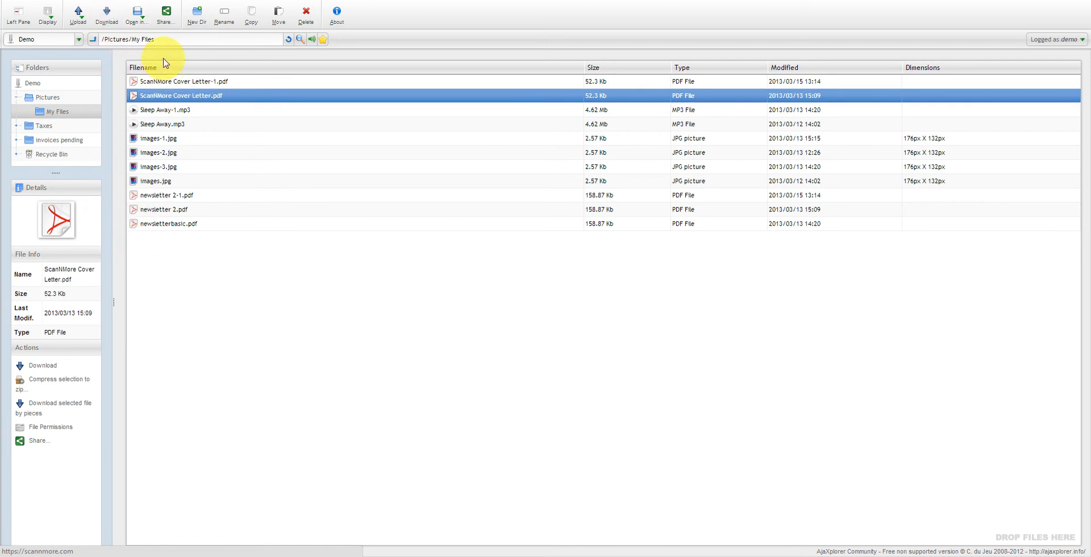
left_click(182, 84)
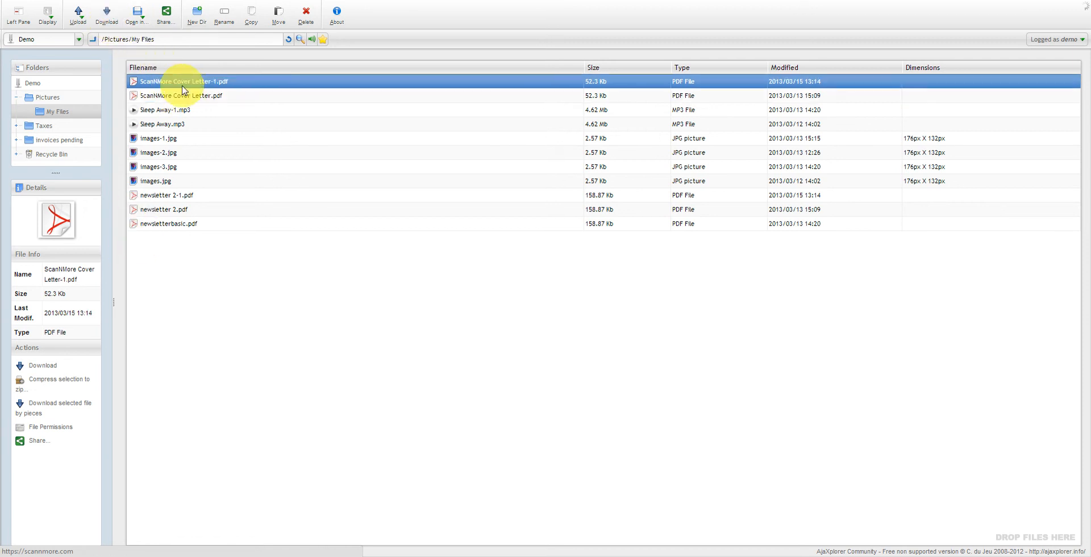
left_click(59, 101)
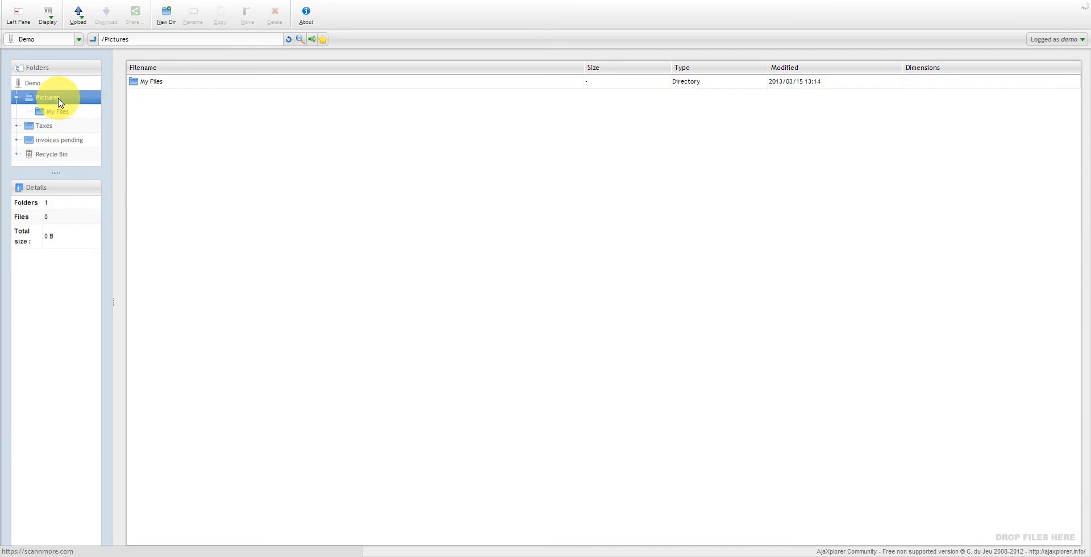
left_click(137, 85)
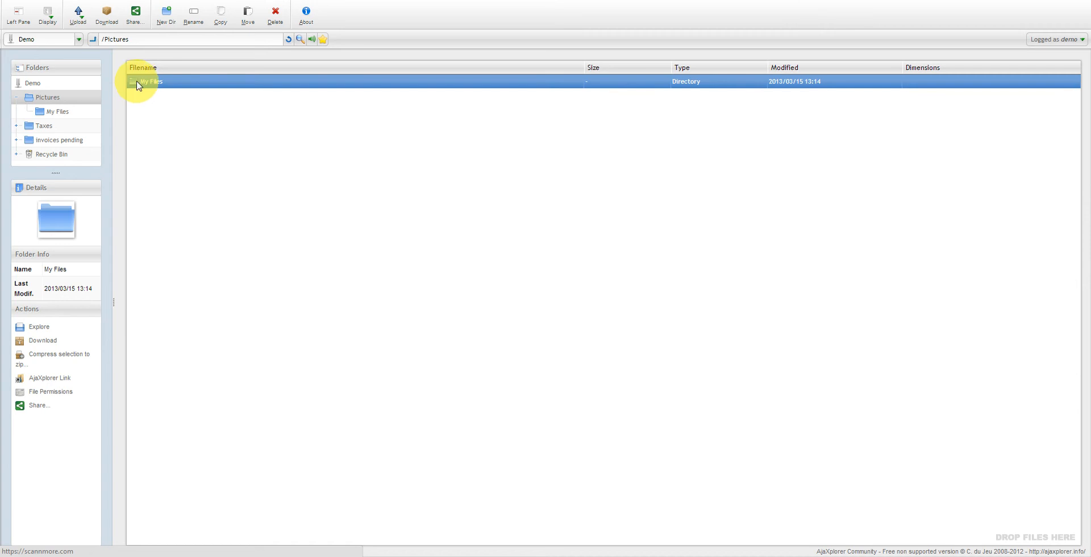
Review the sharing options for the My Files folder, including target users, temporary user fields and access rights, and cancel sharing
left_click(137, 17)
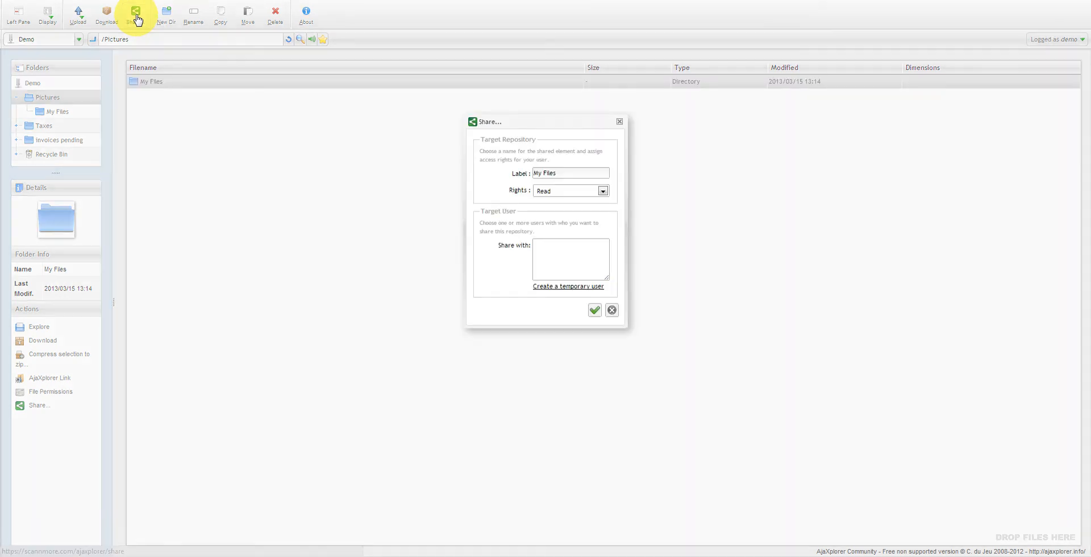
left_click(543, 245)
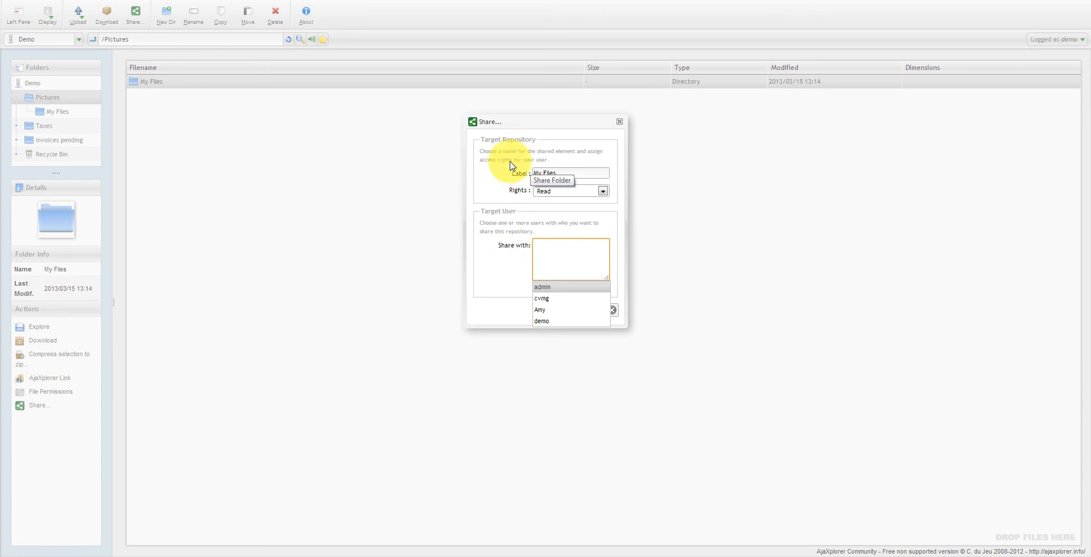
left_click(487, 261)
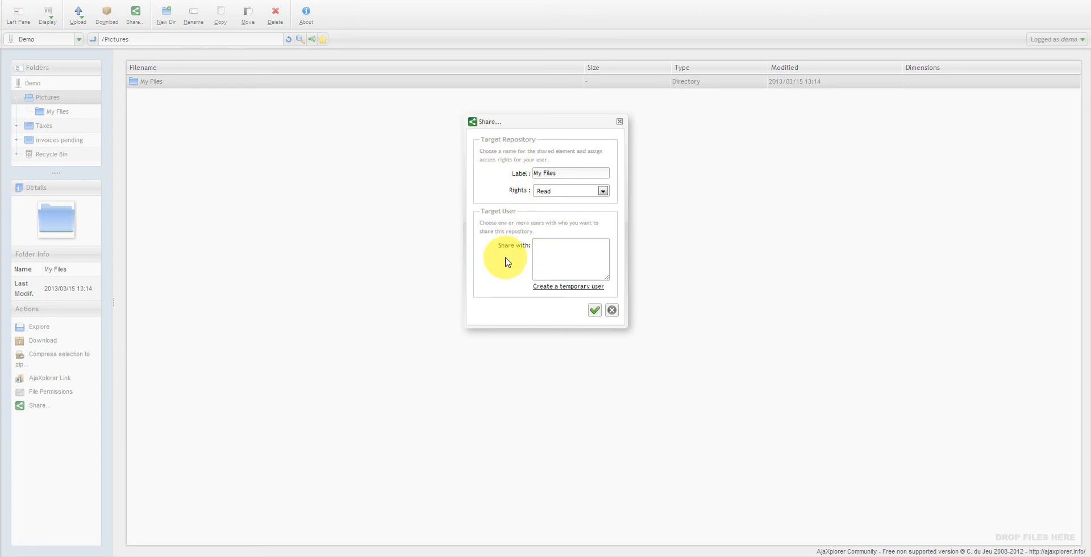
left_click(591, 288)
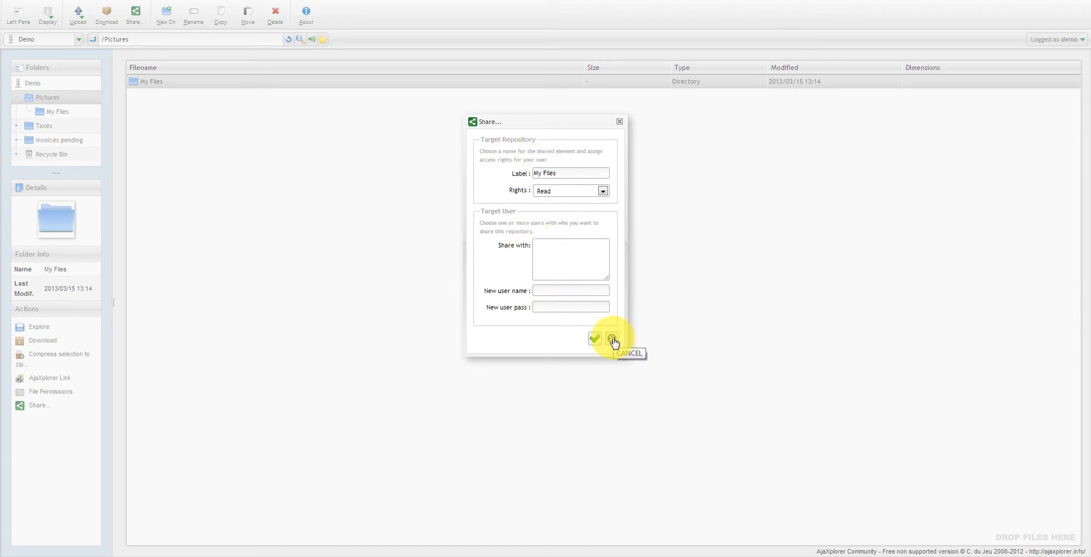
left_click(604, 191)
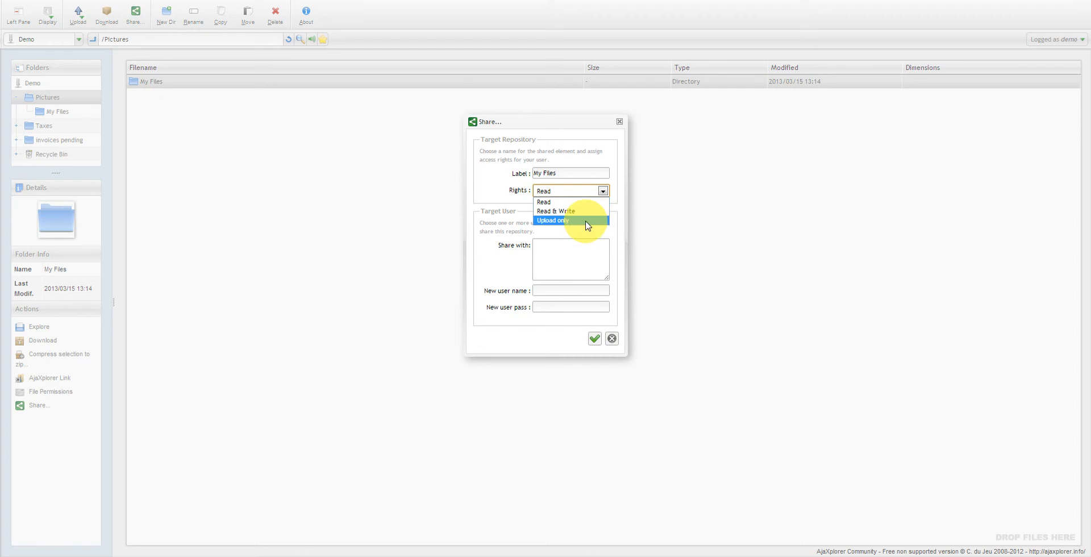
left_click(612, 339)
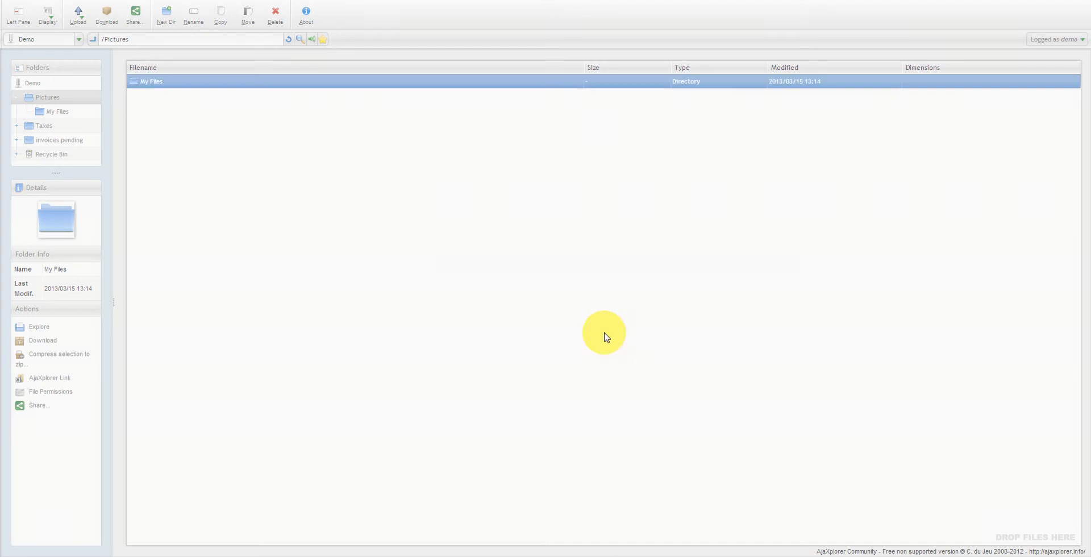
Generate a public link for ScanNMore Cover Letter-1.pdf in My Files, leaving the optional limits and password at their defaults
double_click(134, 84)
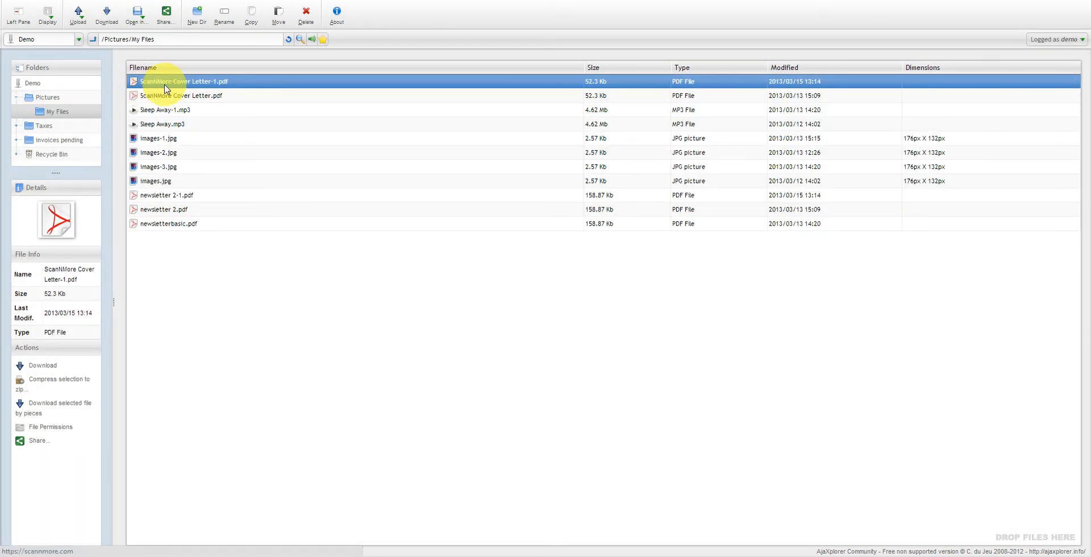
left_click(169, 14)
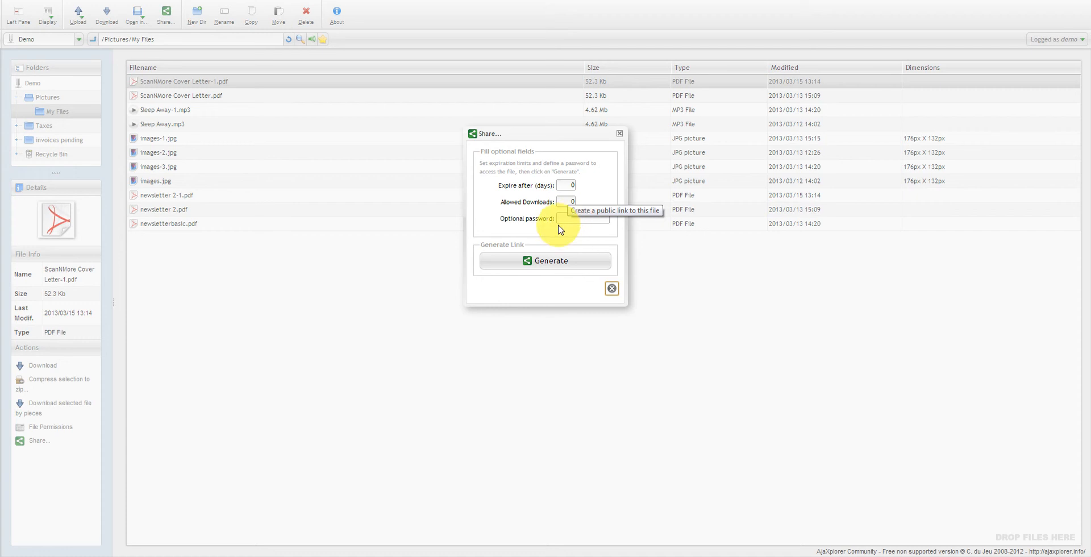
left_click(545, 260)
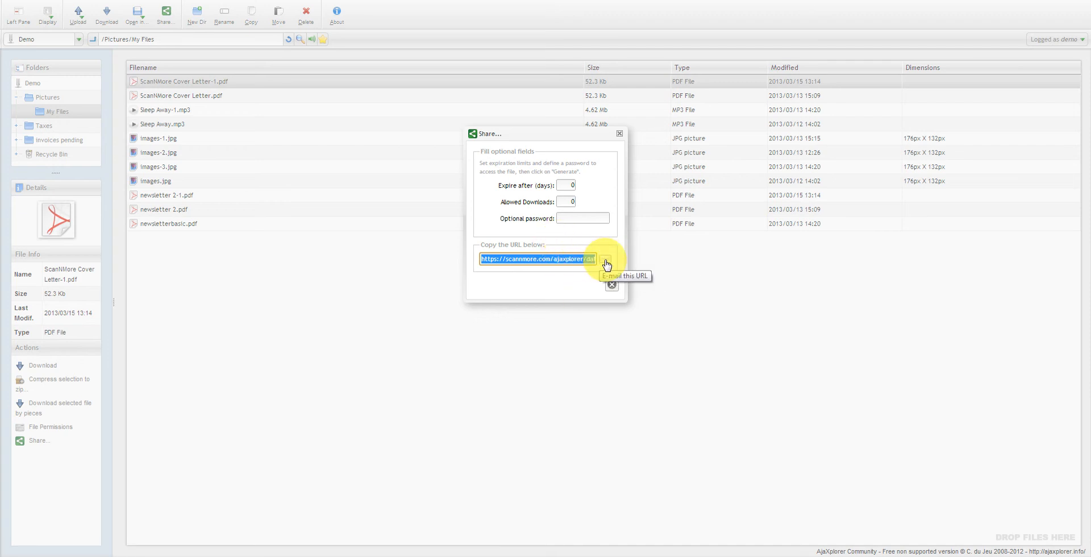
left_click(611, 285)
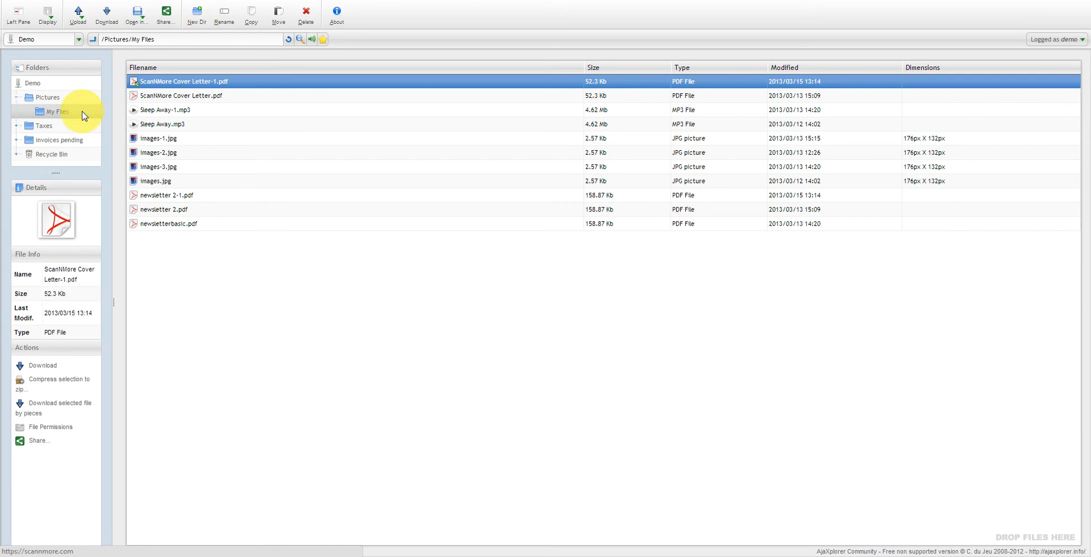
Create a new directory in the Demo root folder, first trying the name taxes and finally naming it checks
left_click(37, 86)
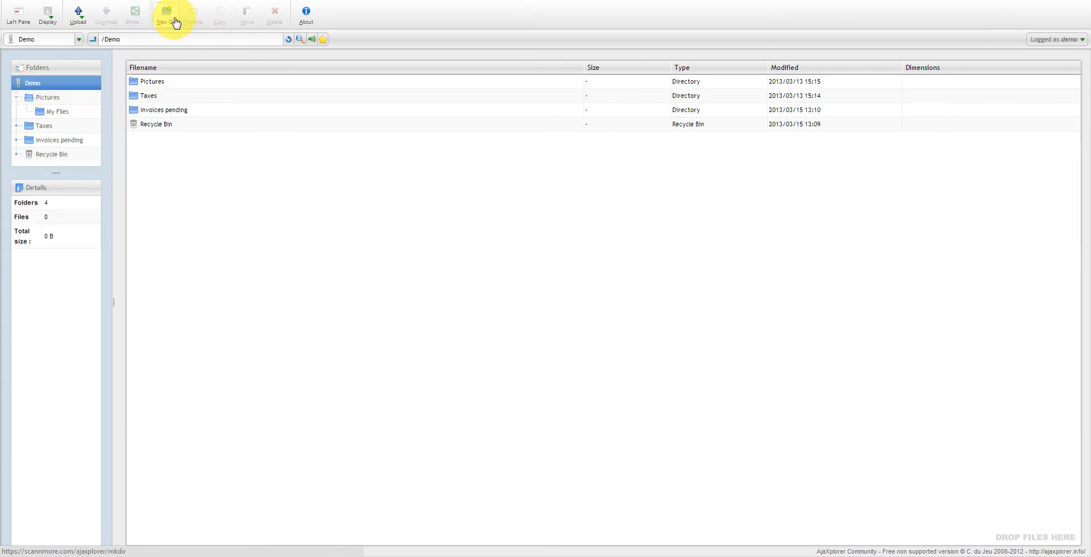
left_click(173, 19)
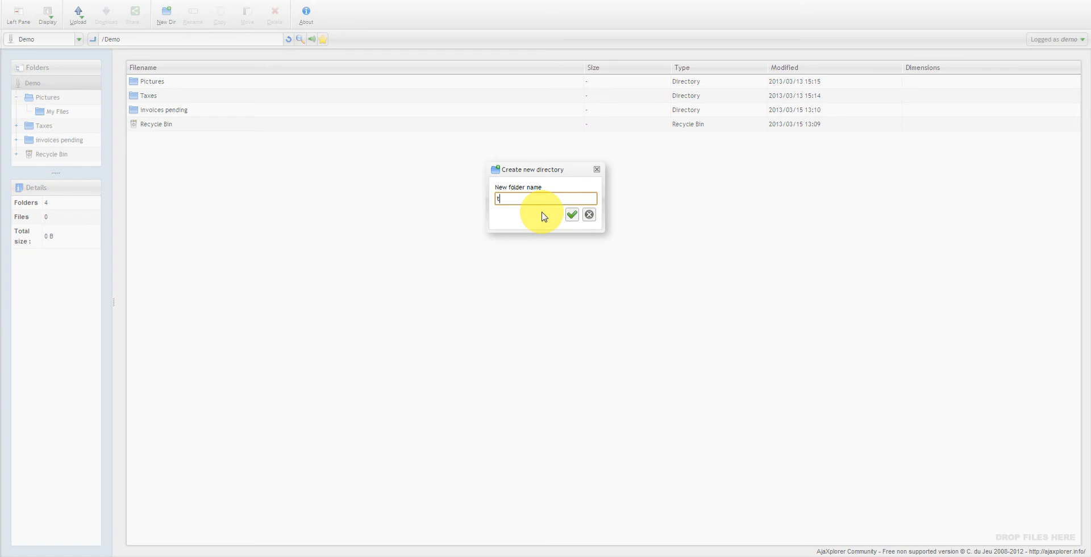
key("Return")
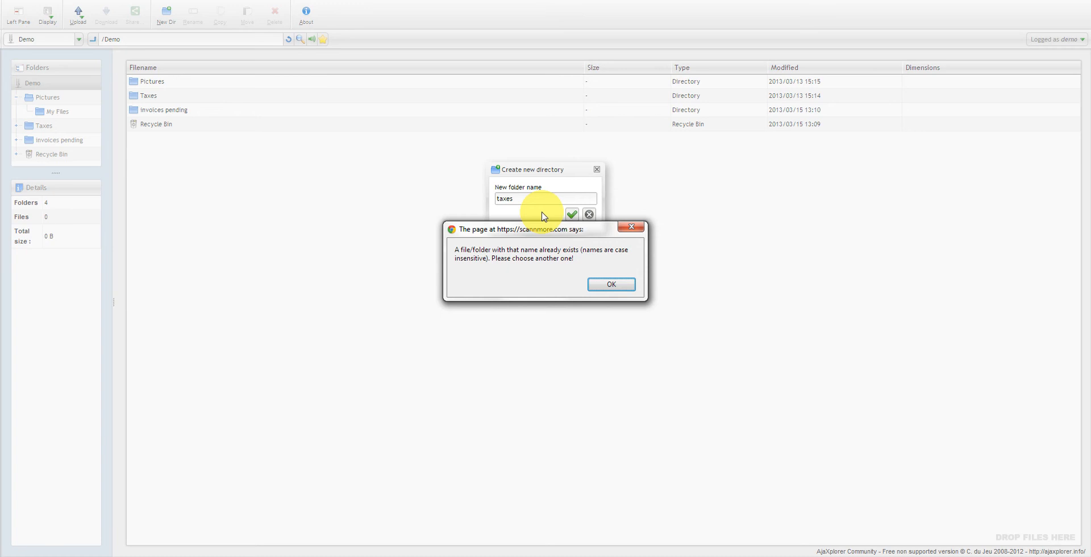
left_click(609, 284)
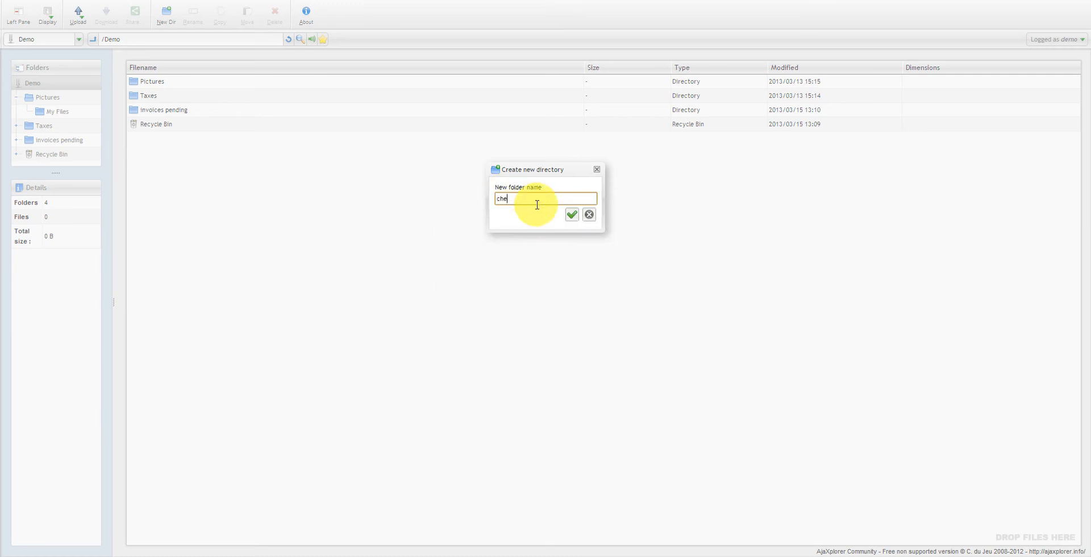
key("Return")
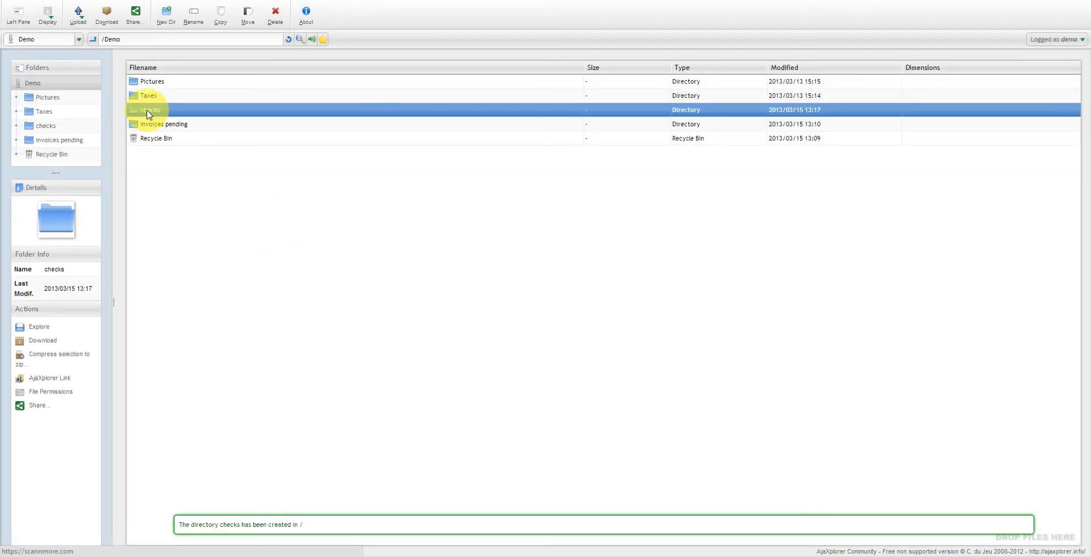
Open the new checks folder, return to the Demo root and browse the Pictures folder
double_click(149, 112)
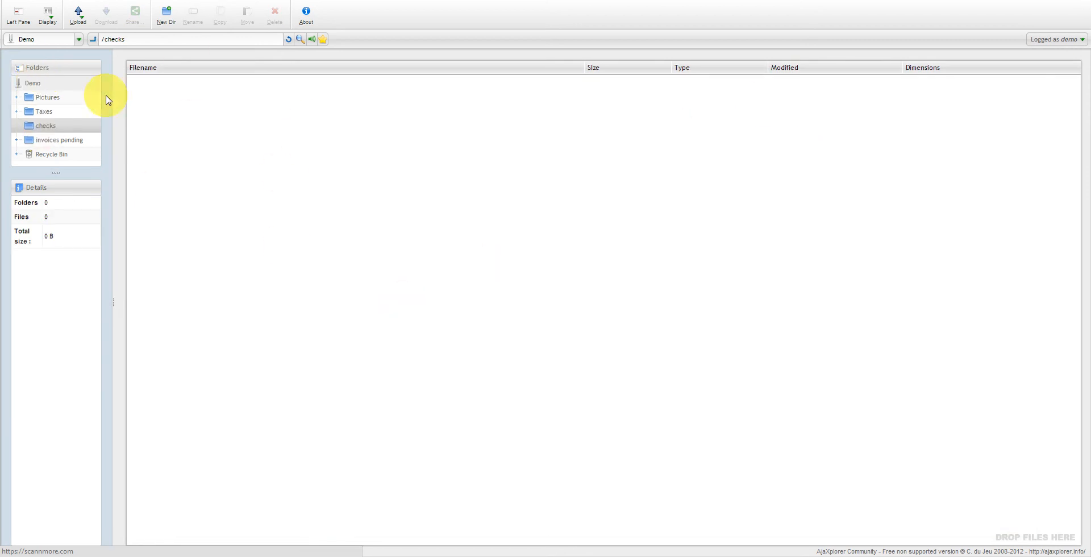
left_click(29, 84)
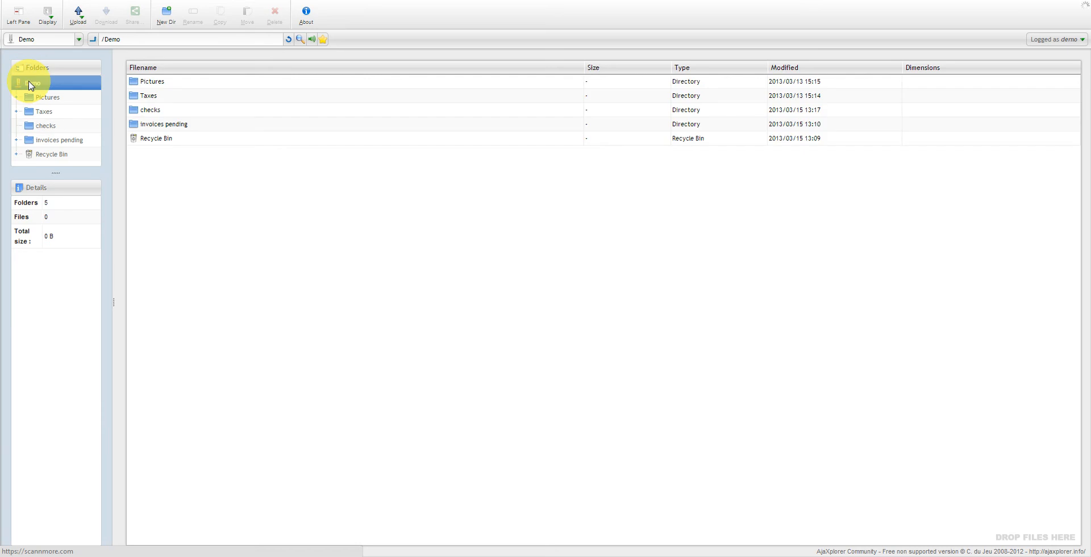
double_click(146, 87)
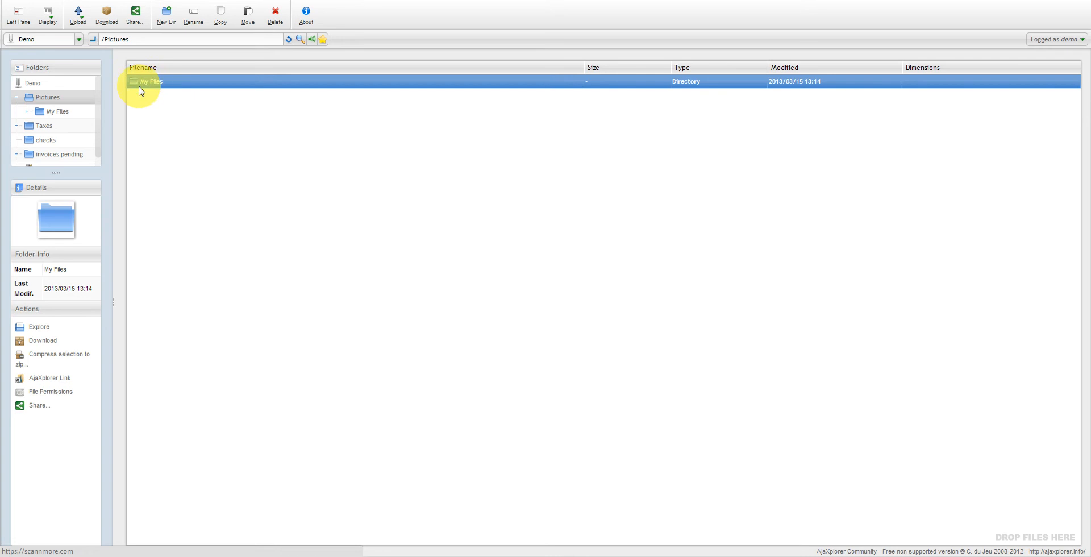
left_click(40, 99)
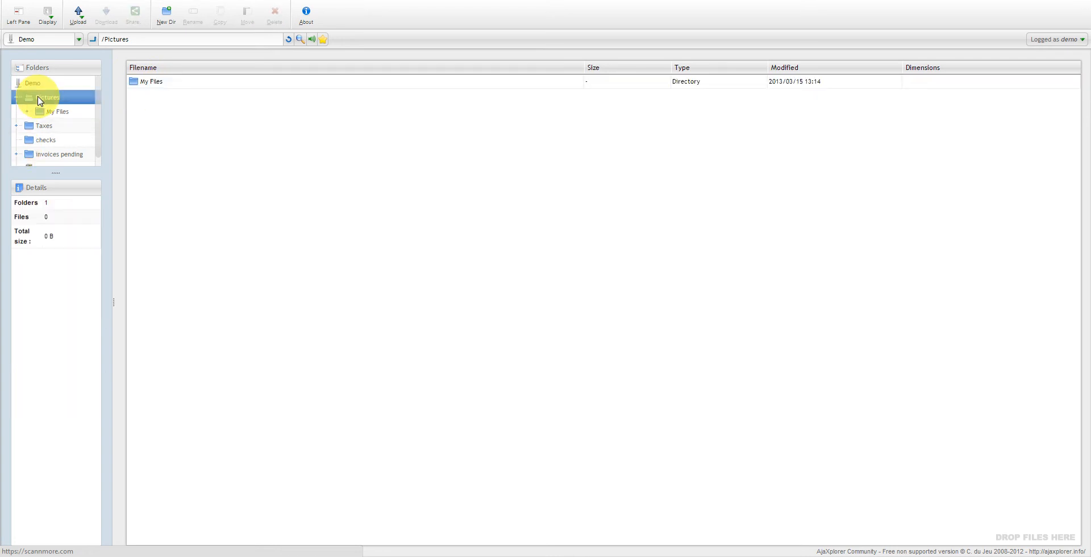
Move the checks folder from the Demo root into invoices pending and open invoices pending
left_click(31, 84)
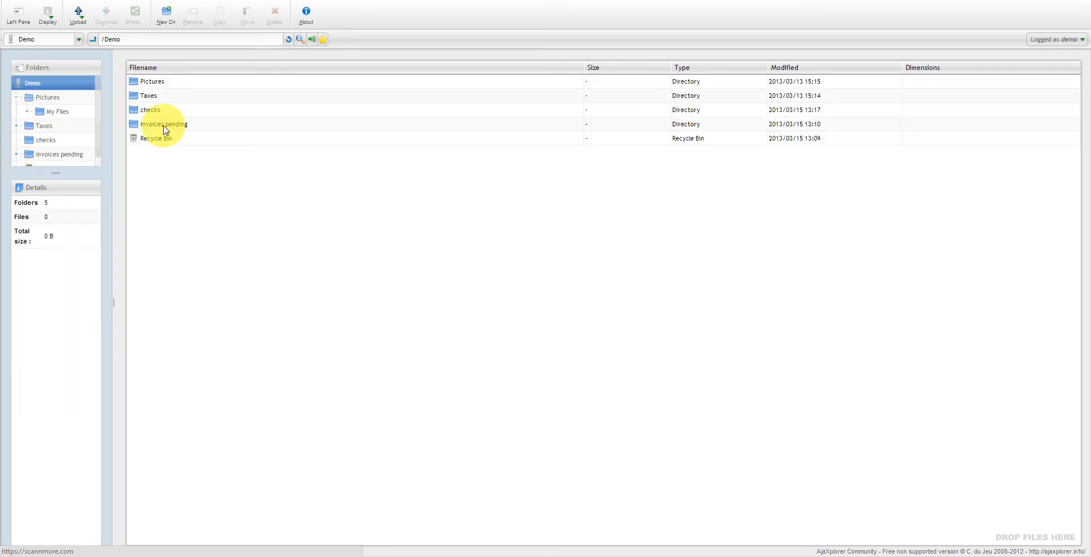
mouse_move(163, 129)
left_mouse_down()
mouse_move(161, 112)
mouse_move(158, 129)
left_mouse_up()
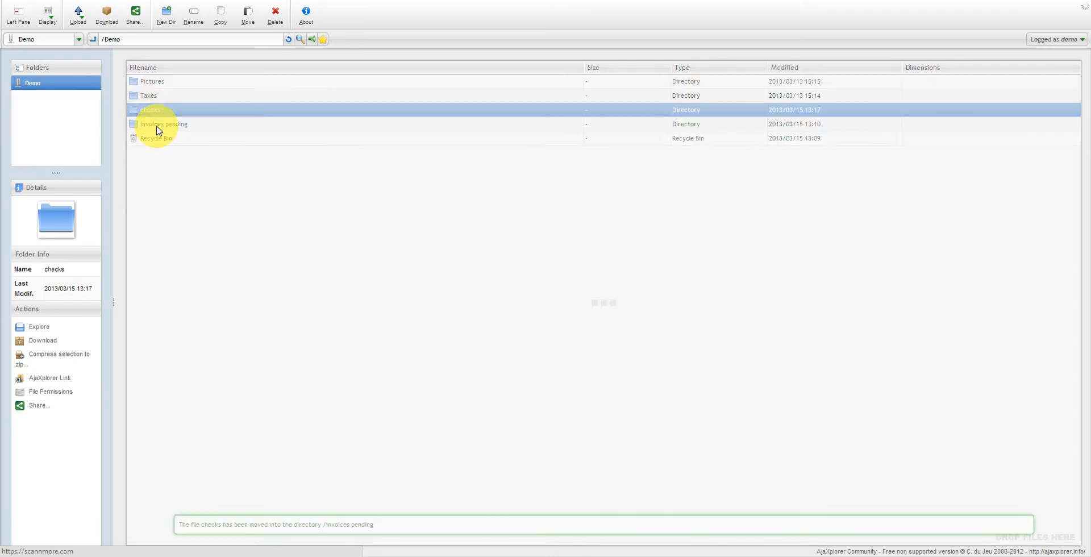
double_click(149, 115)
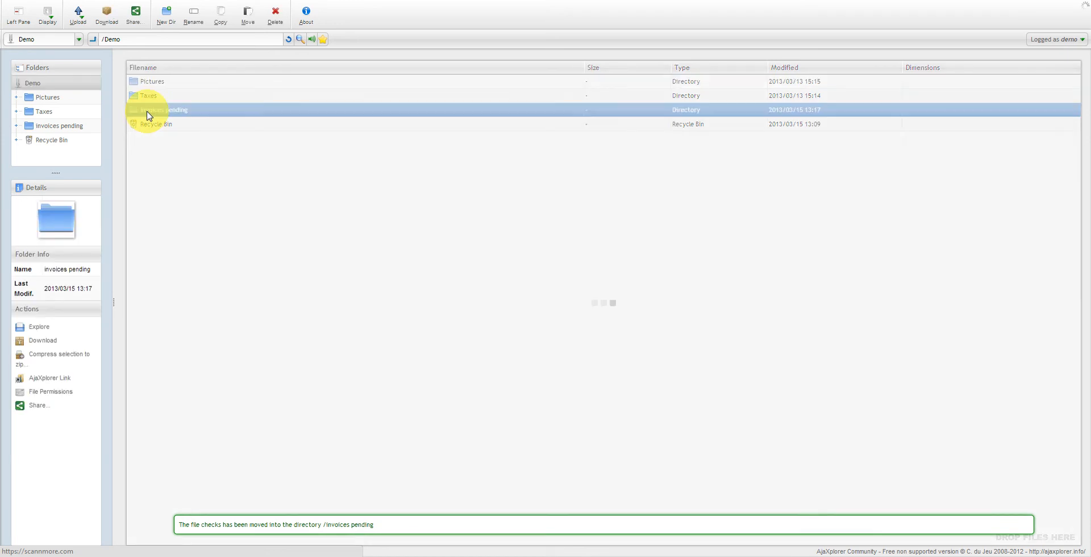
Delete the checks folder from invoices pending, sending it to the Recycle Bin
right_click(158, 86)
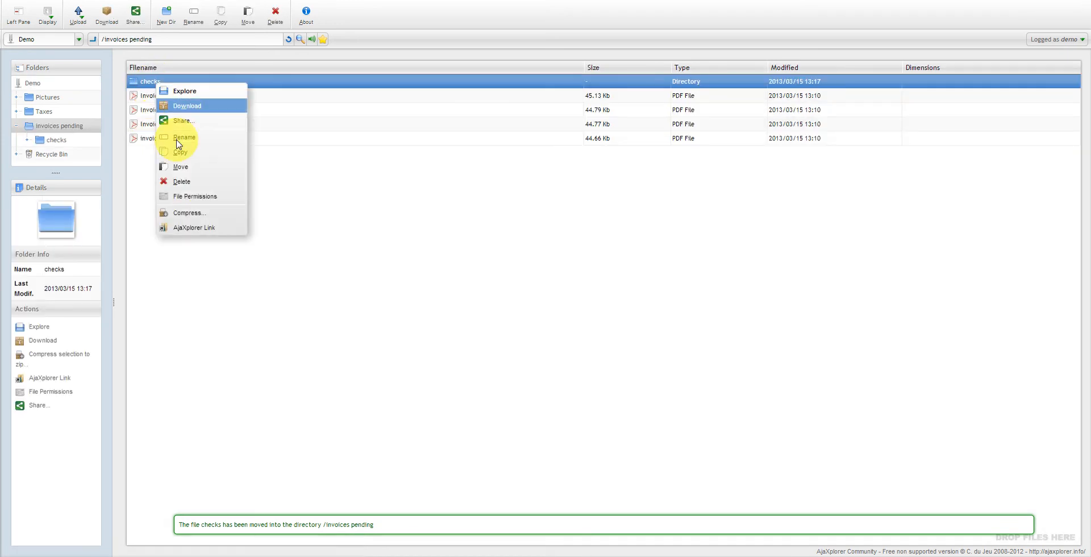
left_click(183, 181)
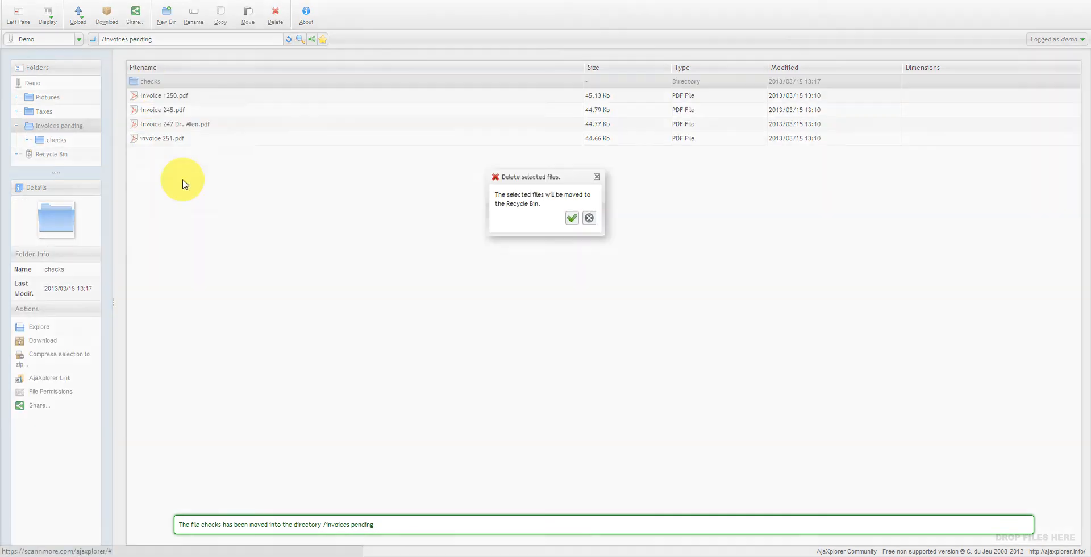
left_click(572, 218)
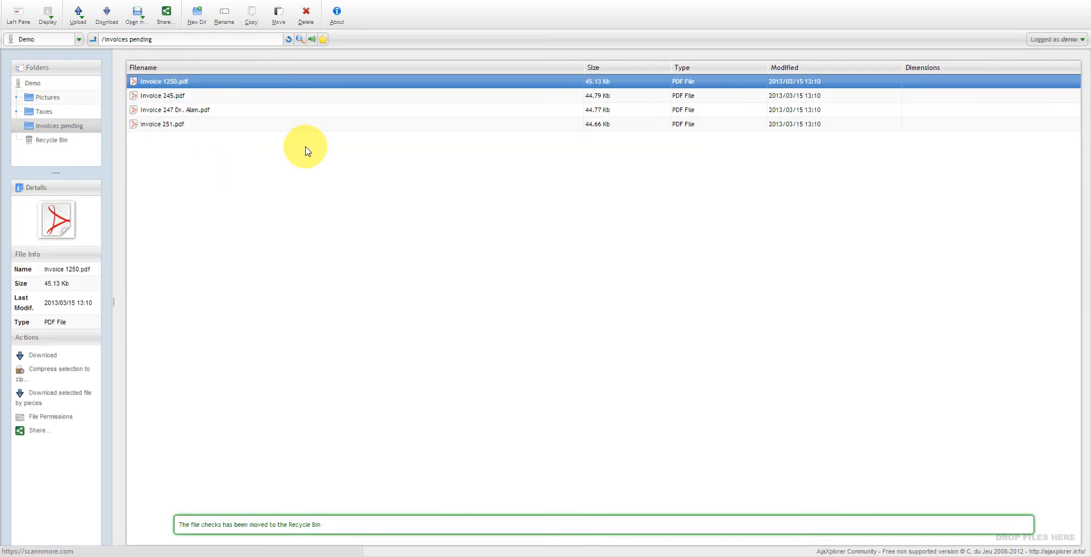
Open the name of Invoice 1250.pdf for editing and cancel the rename
left_click(232, 21)
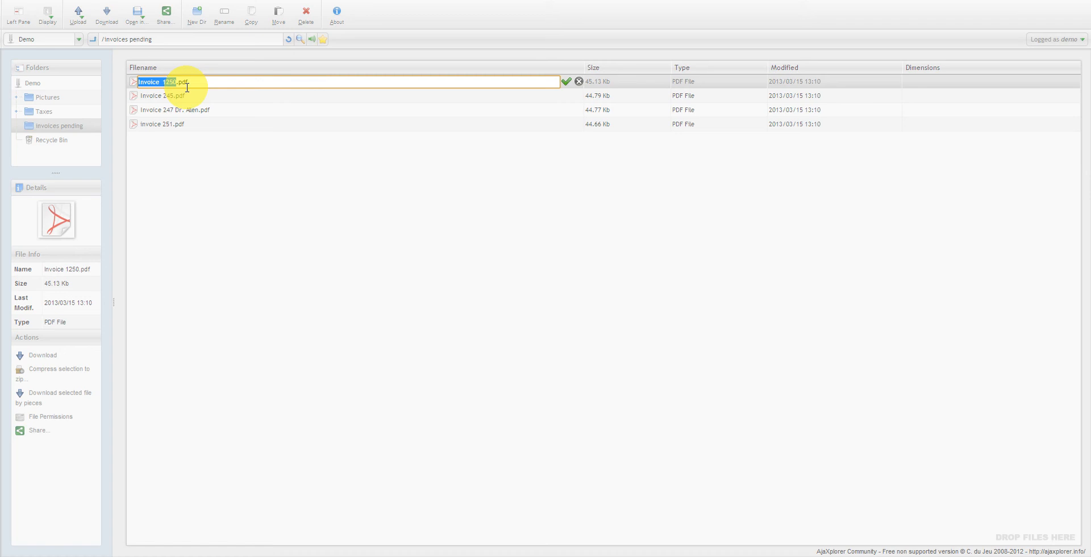
left_click(578, 82)
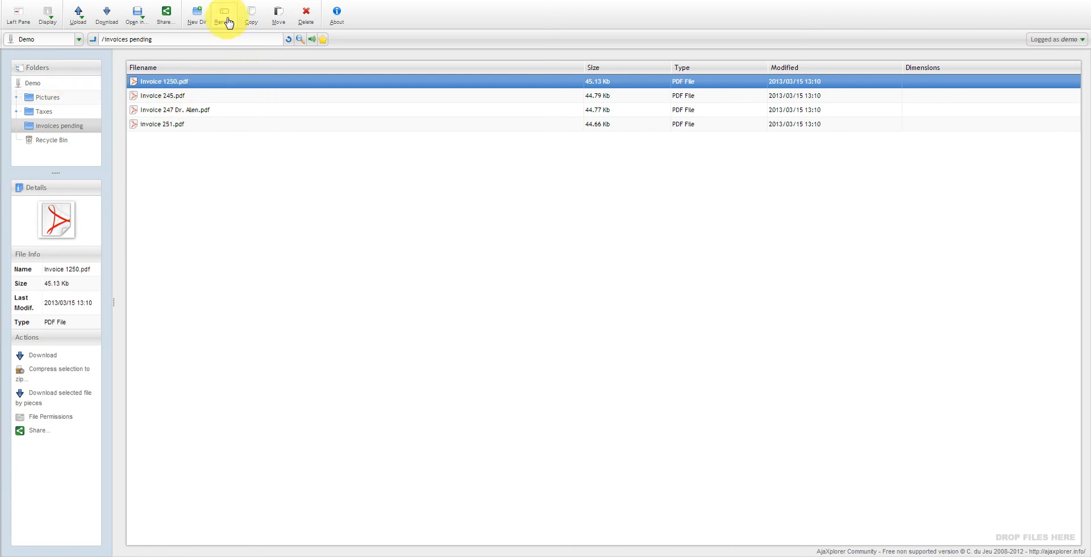
Review the destination folders for copying and moving Invoice 1250.pdf, and cancel both operations
left_click(254, 19)
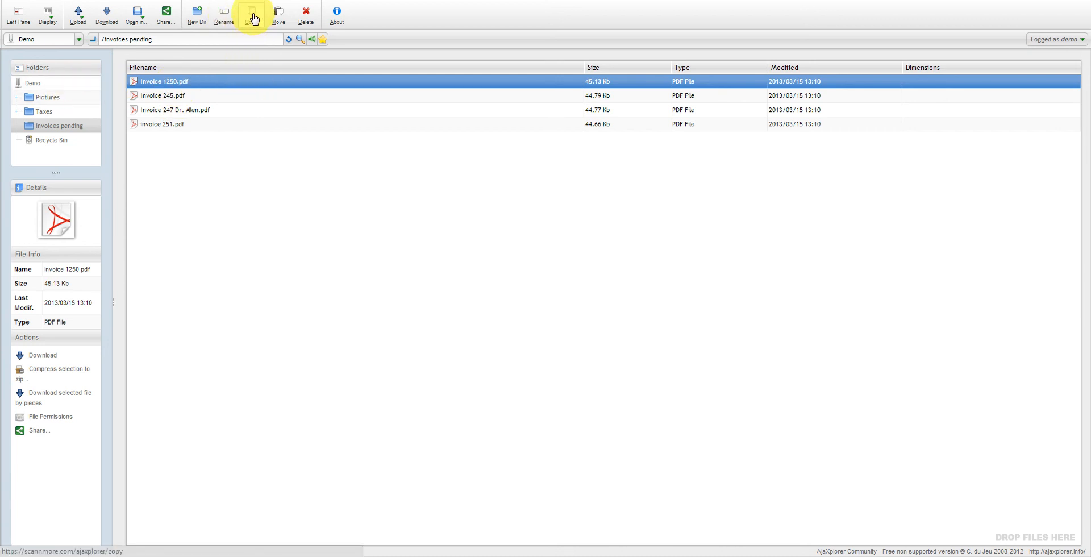
left_click(254, 20)
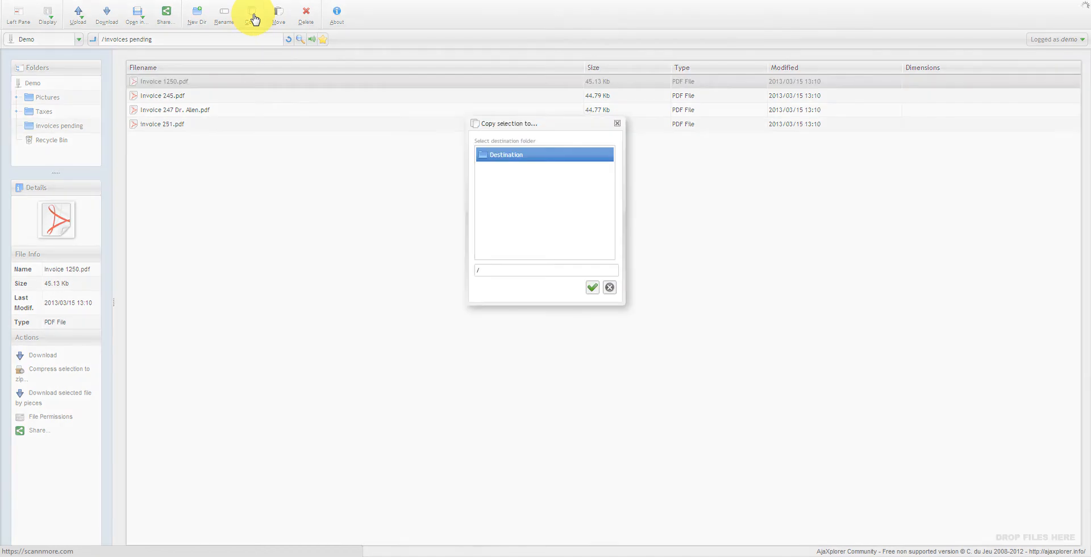
left_click(619, 125)
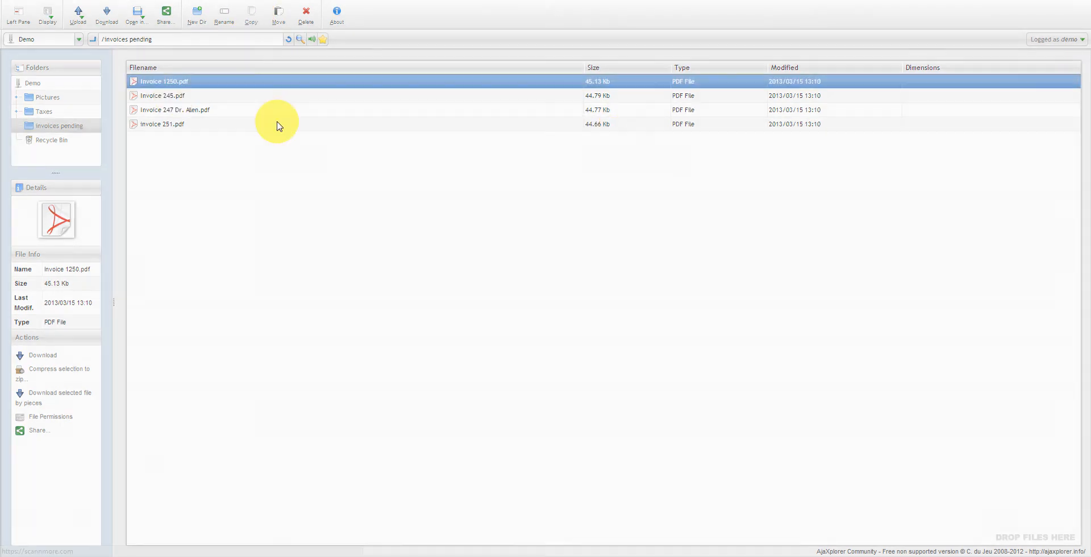
left_click(254, 23)
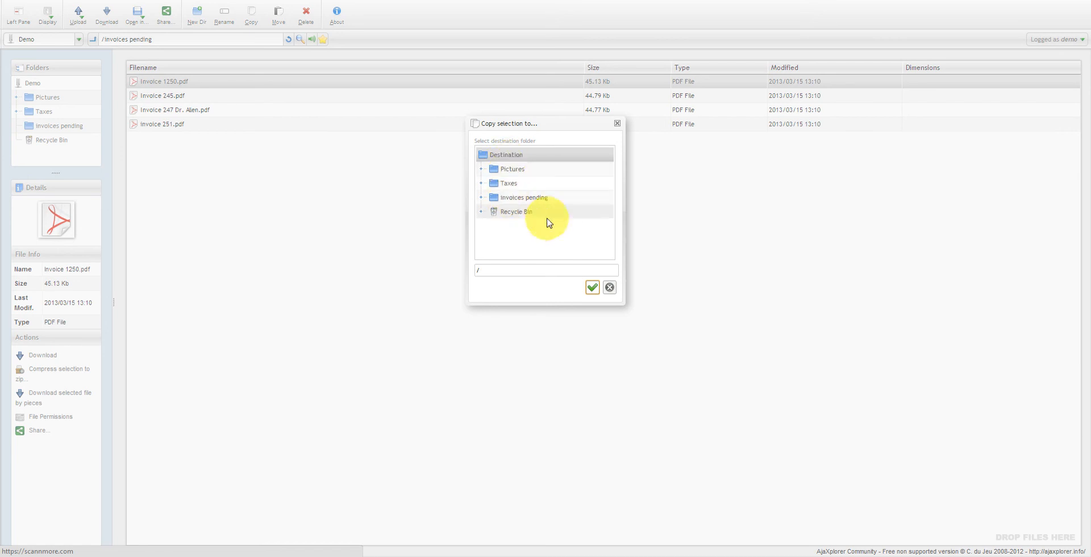
left_click(609, 287)
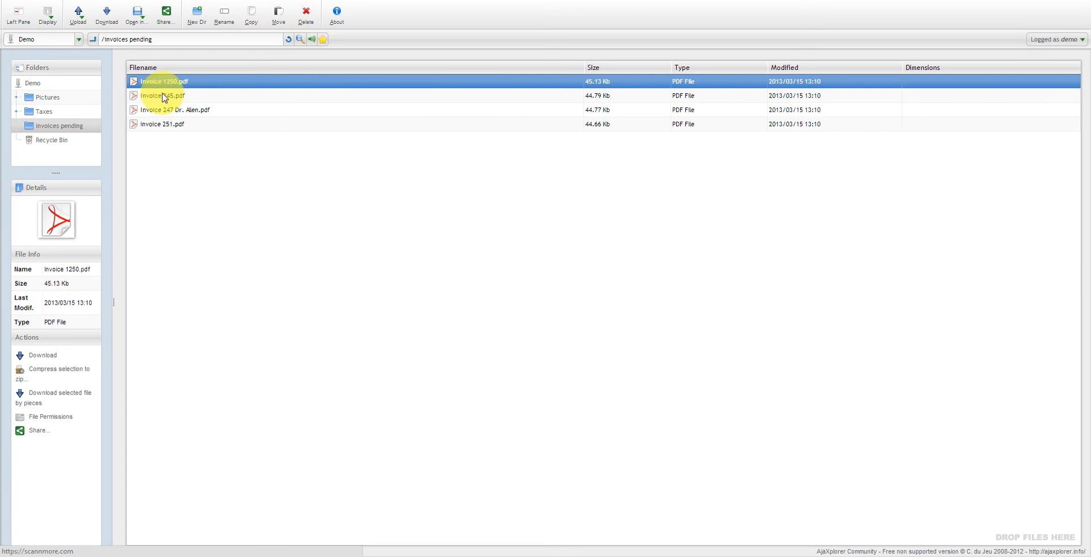
left_click(280, 20)
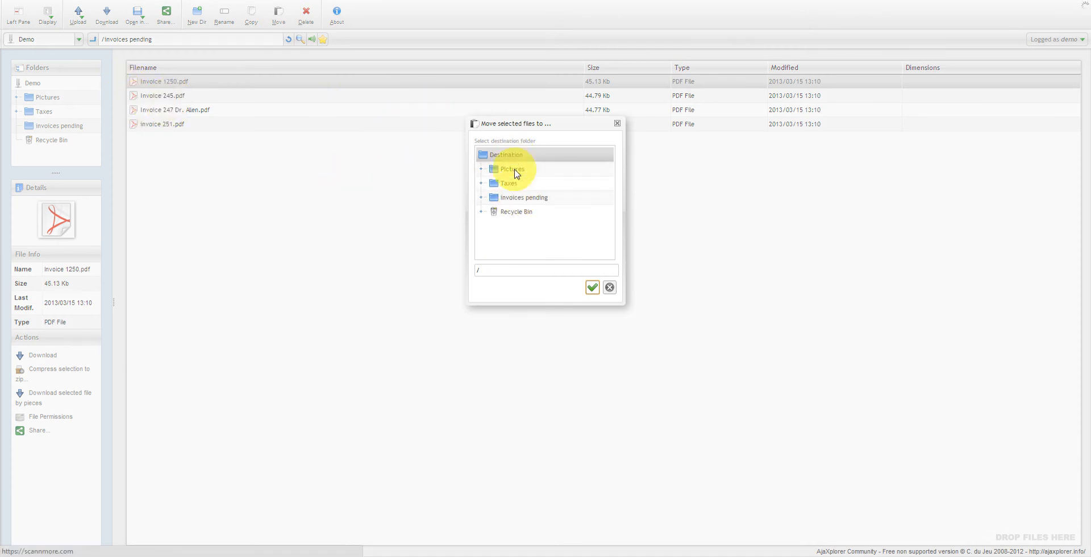
left_click(609, 288)
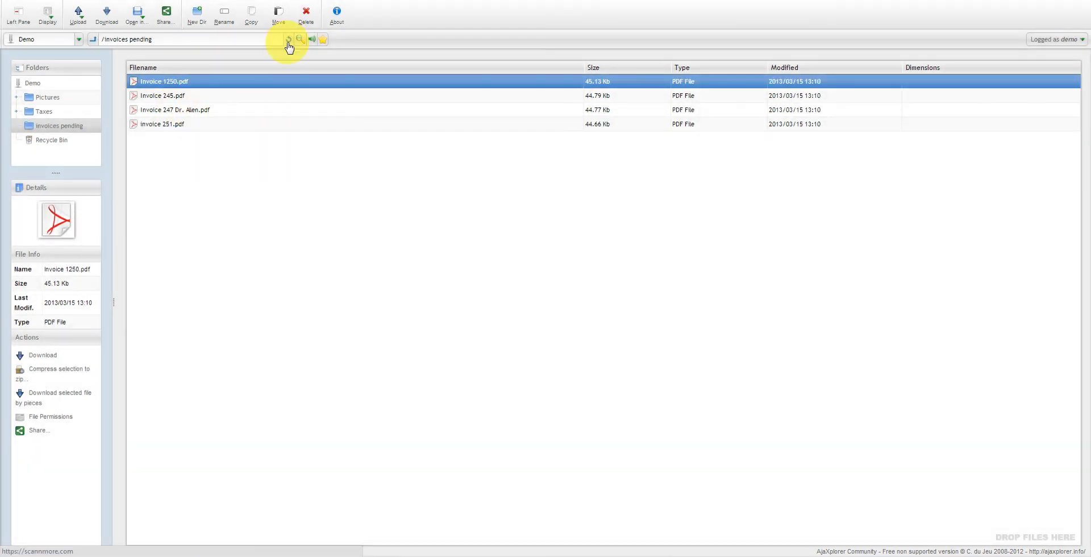
Delete Invoice 1250.pdf from invoices pending, sending it to the Recycle Bin
left_click(310, 14)
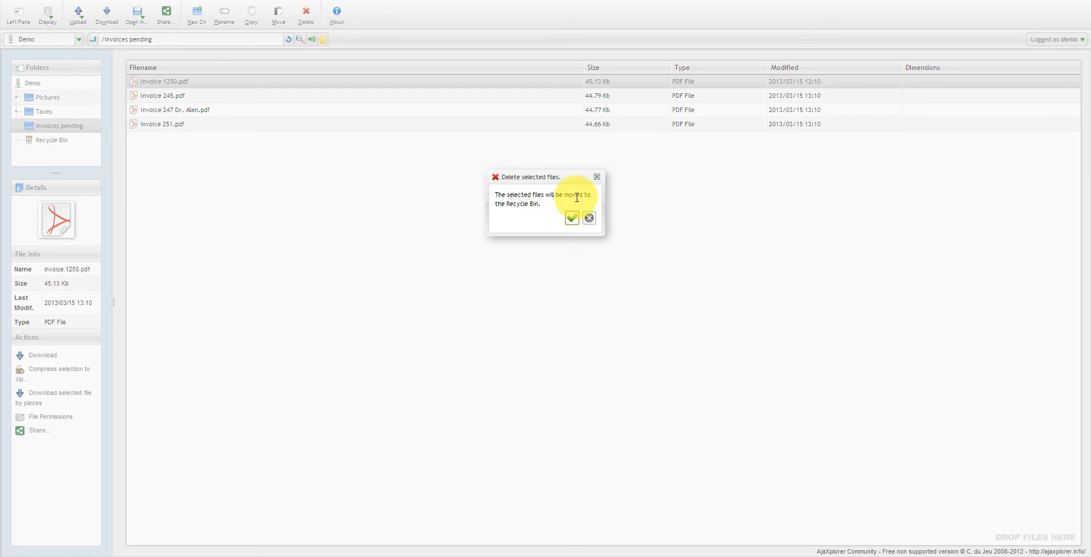
left_click(571, 219)
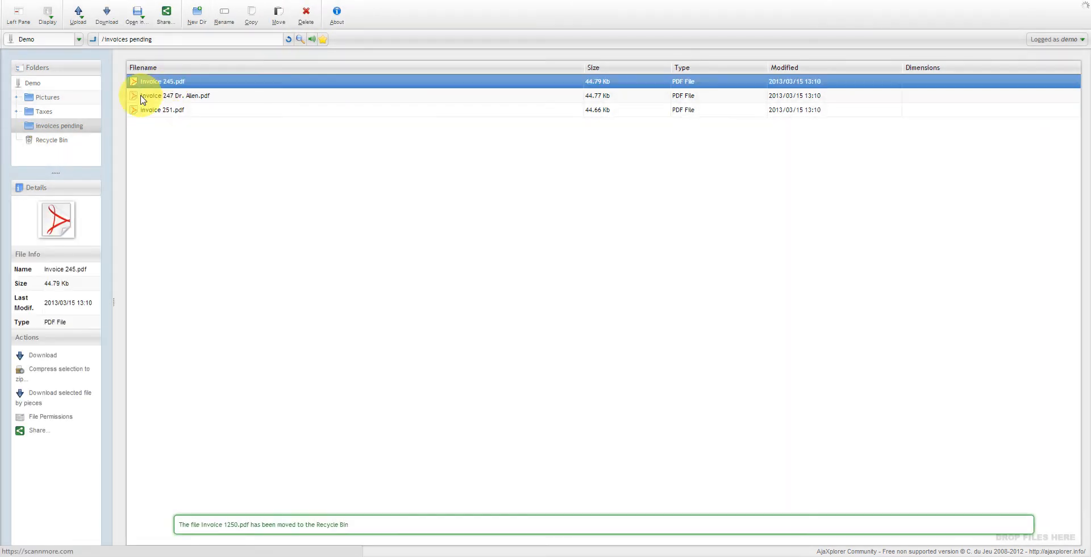
Return to the Demo root folder and reopen the invoices pending folder to view its files
left_click(35, 86)
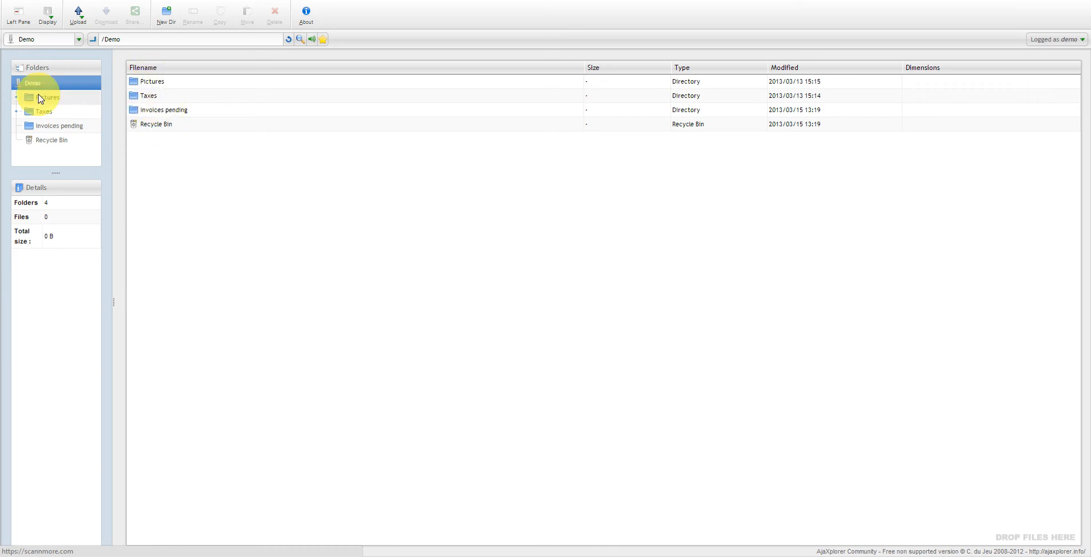
left_click(153, 83)
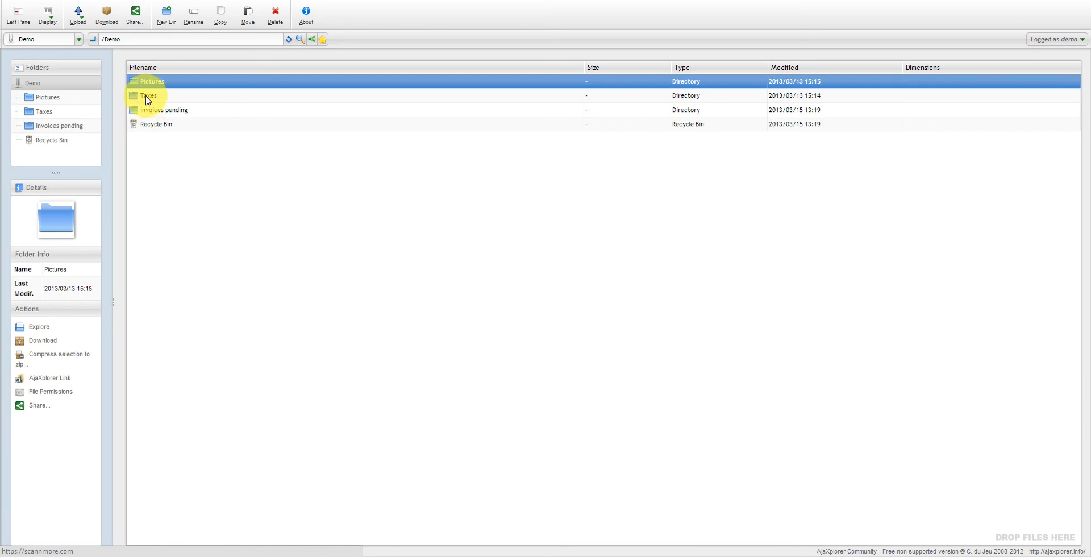
double_click(151, 111)
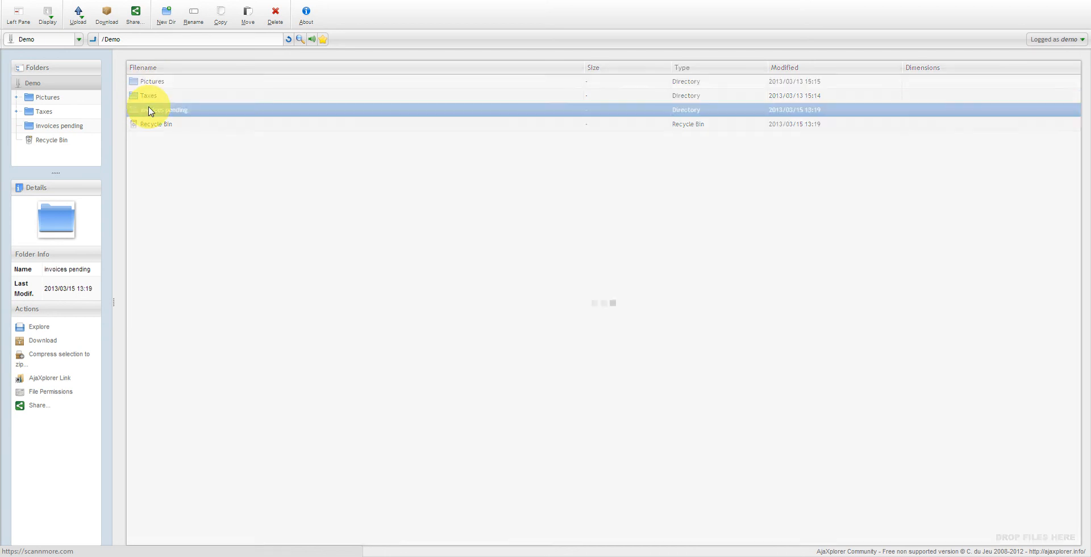
double_click(159, 111)
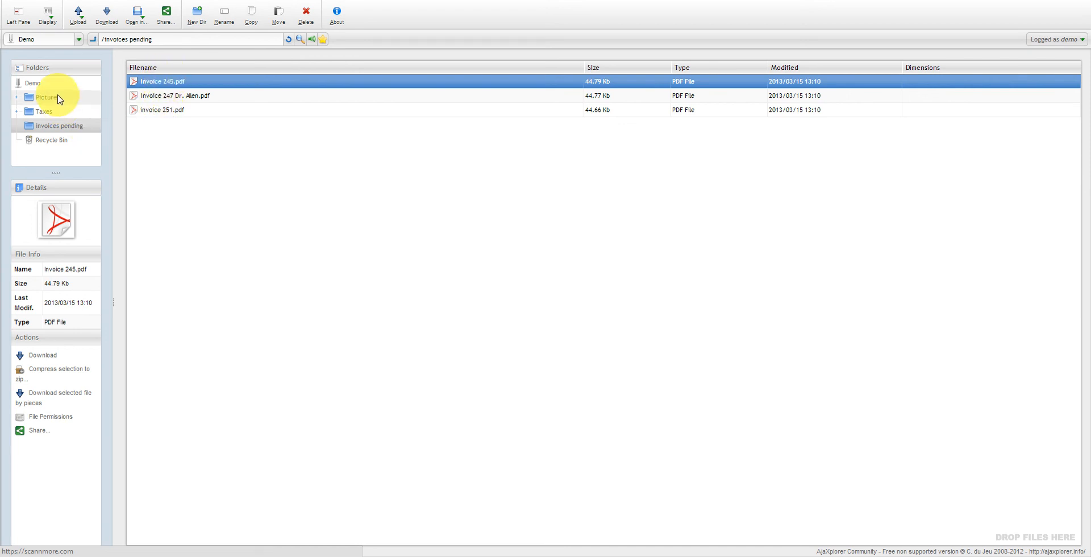
Open ScanNMore Cover Letter.pdf from the My Files folder in Pictures, view the letter and close it
left_click(51, 98)
double_click(161, 85)
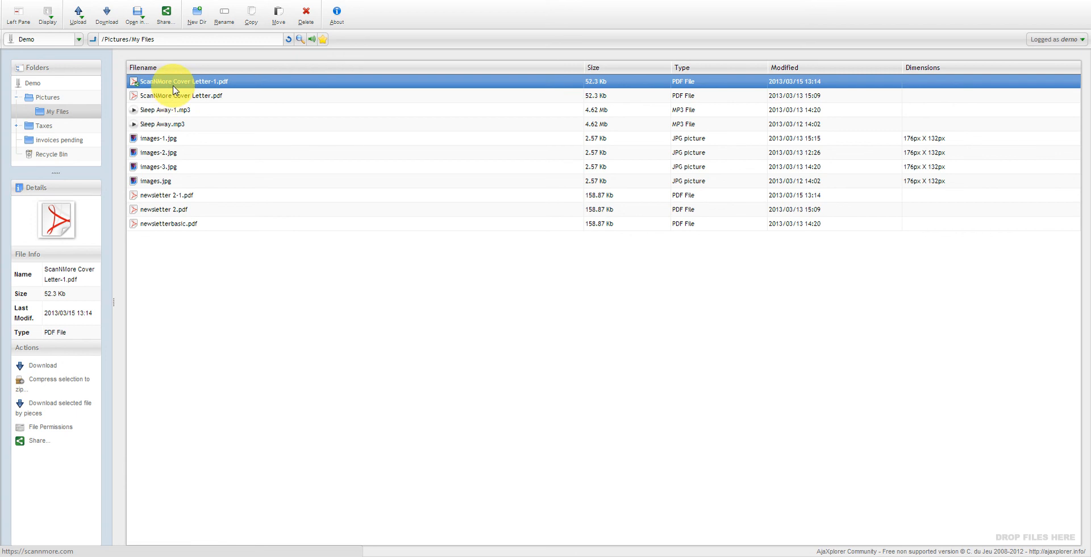
double_click(171, 100)
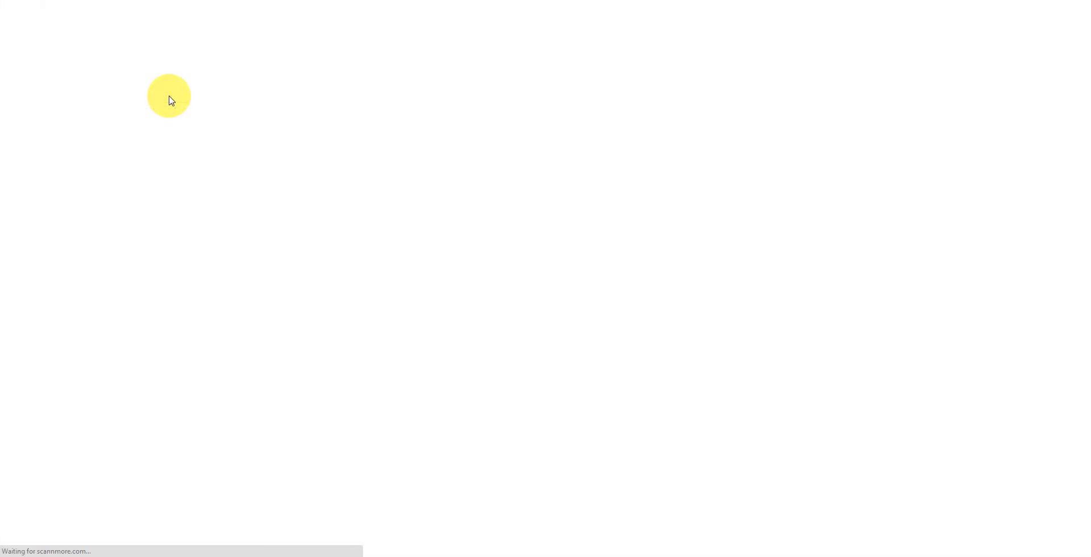
scroll(409, 178, "down", 1)
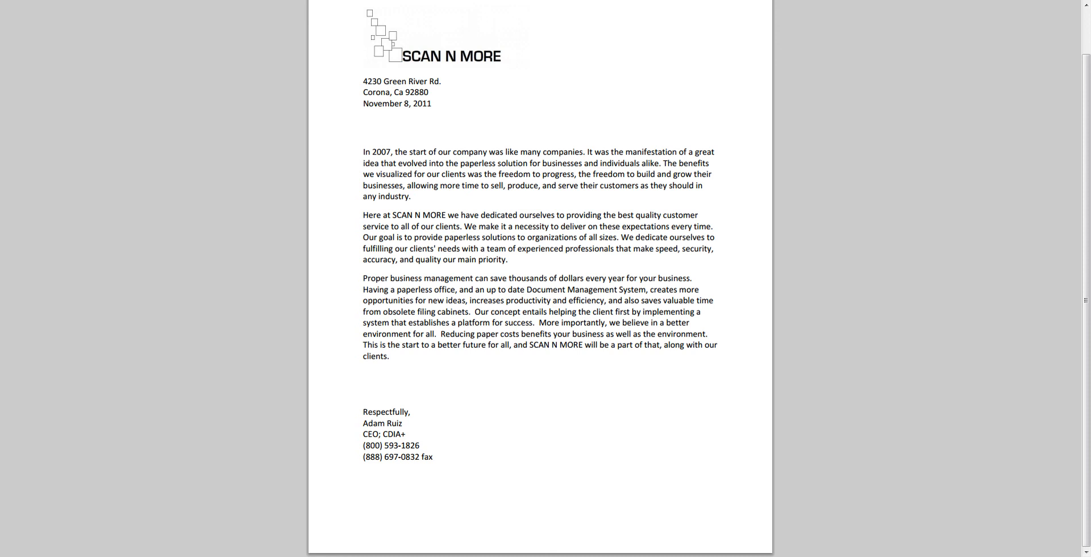
key("ctrl+w")
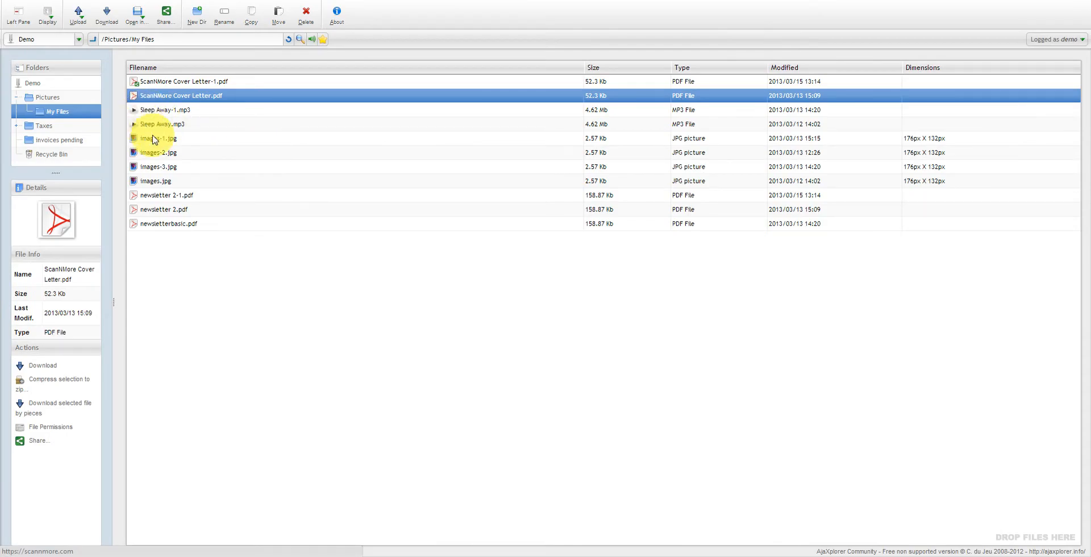
Play Sleep Away-1.mp3 from the My Files folder to preview the audio
left_click(158, 113)
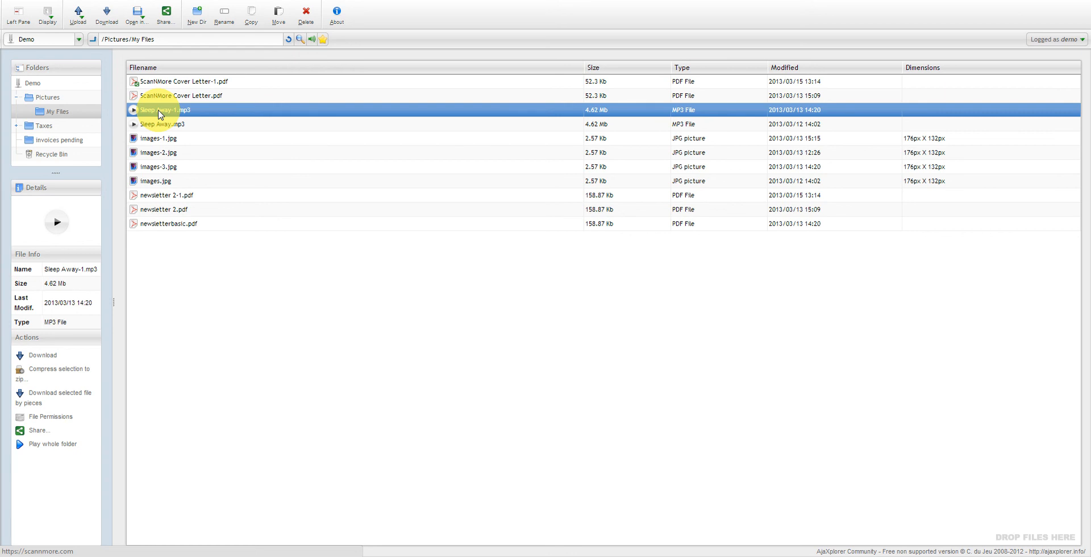
left_click(135, 112)
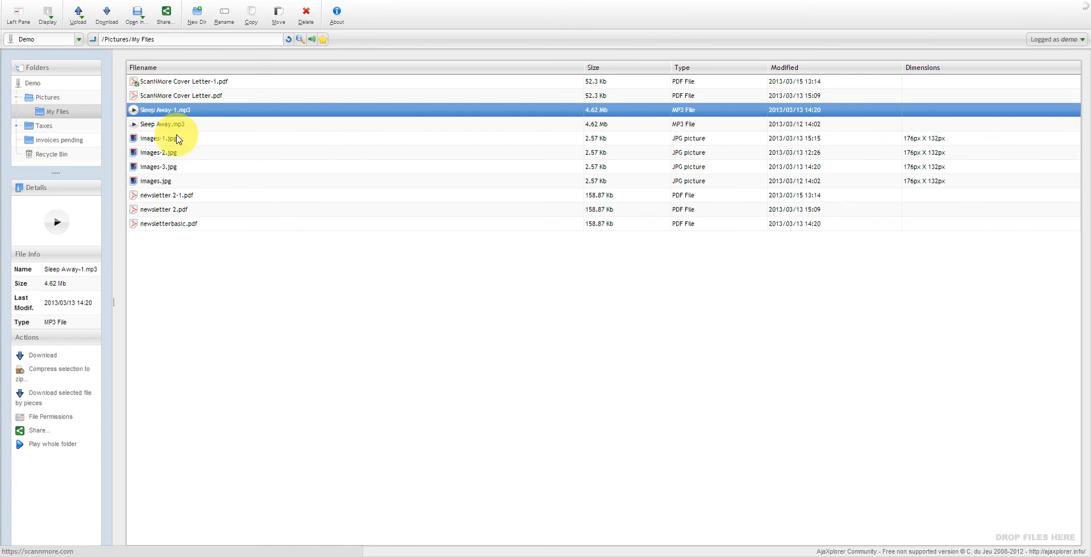
Switch the My Files display to thumbnails and return it to the list view
left_click(47, 16)
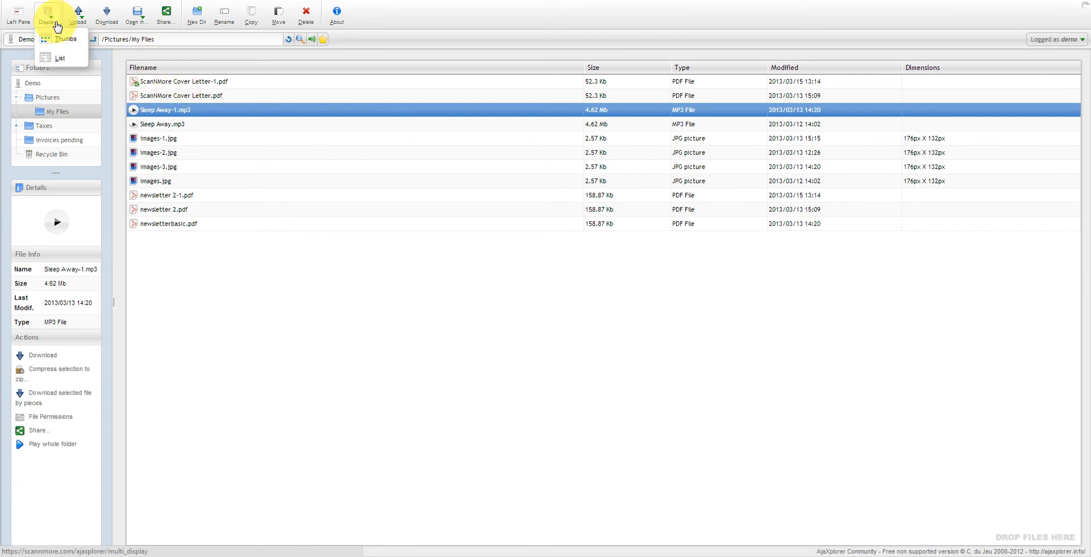
left_click(55, 57)
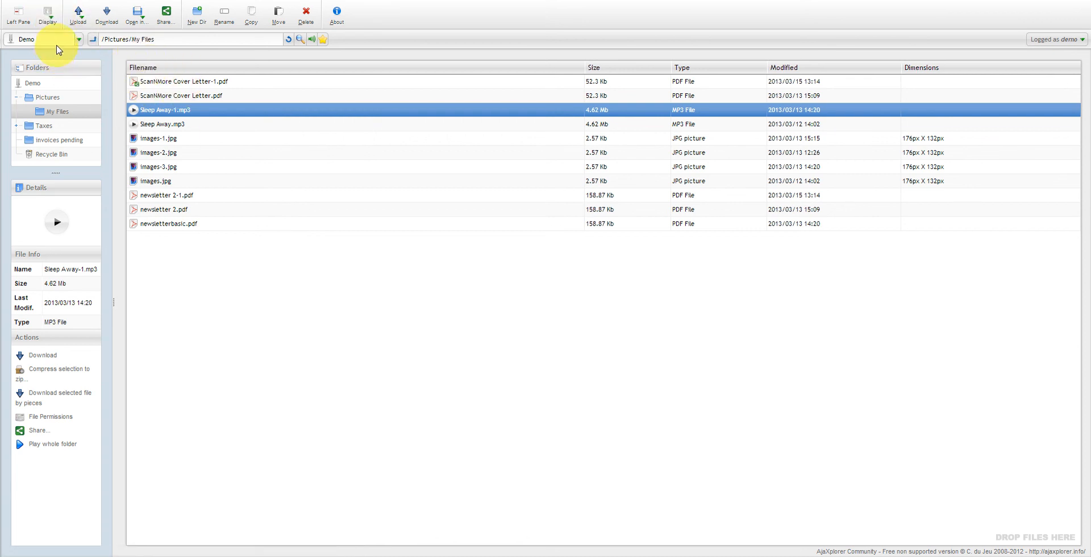
left_click(56, 23)
left_click(57, 66)
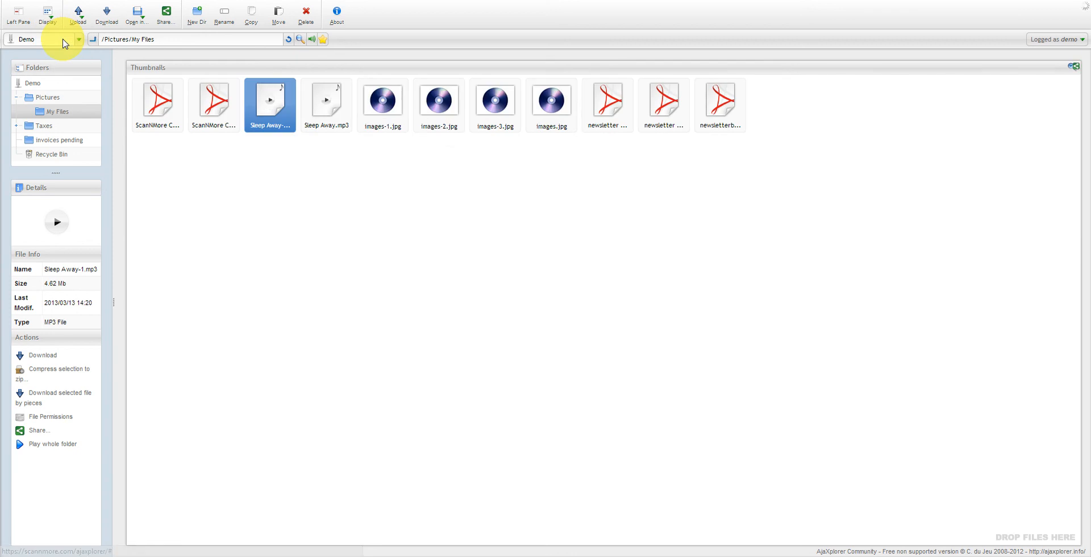
left_click(47, 16)
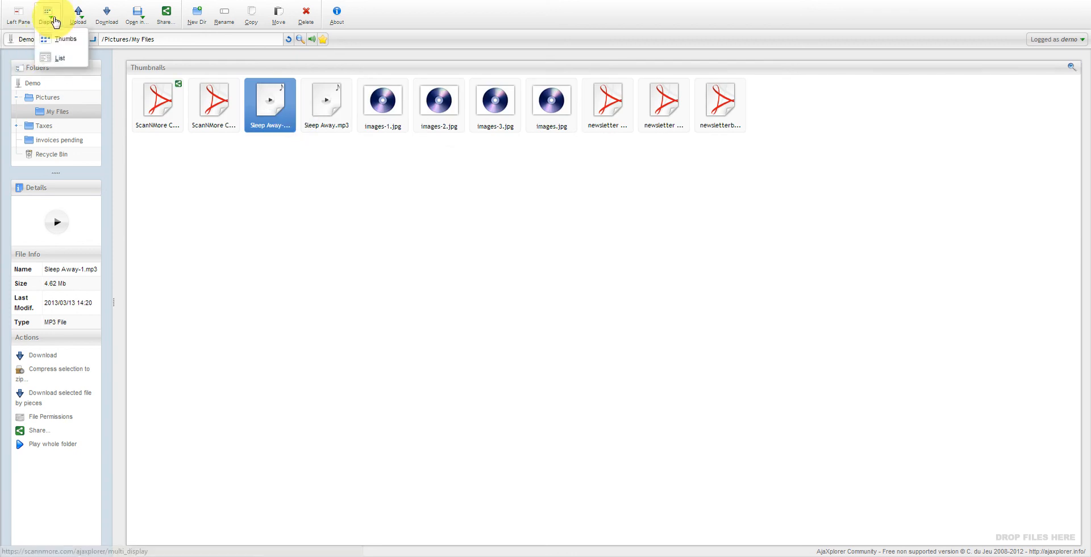
left_click(55, 62)
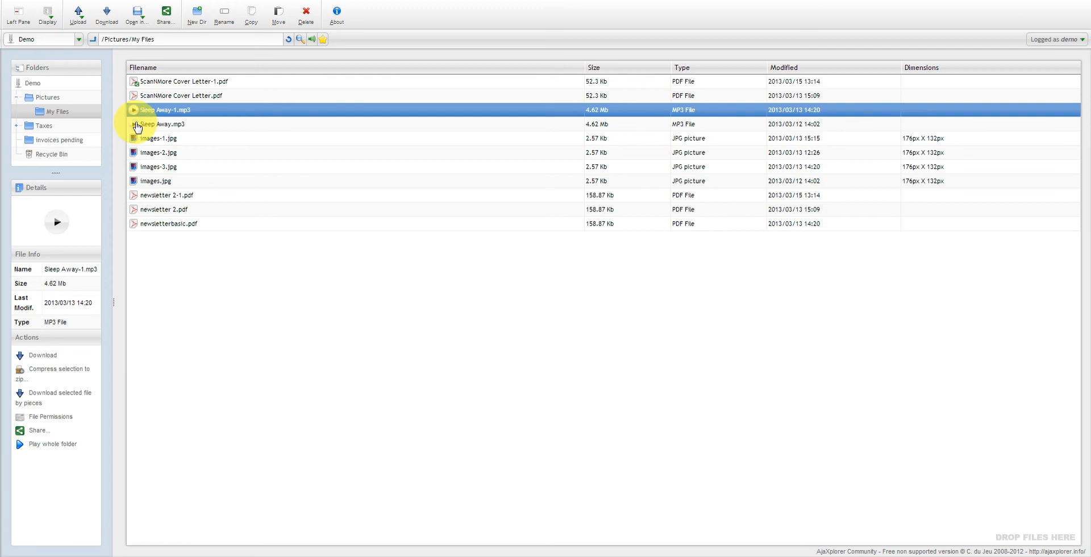
Stop sharing ScanNMore Cover Letter-1.pdf and clear the file selection
left_click(137, 85)
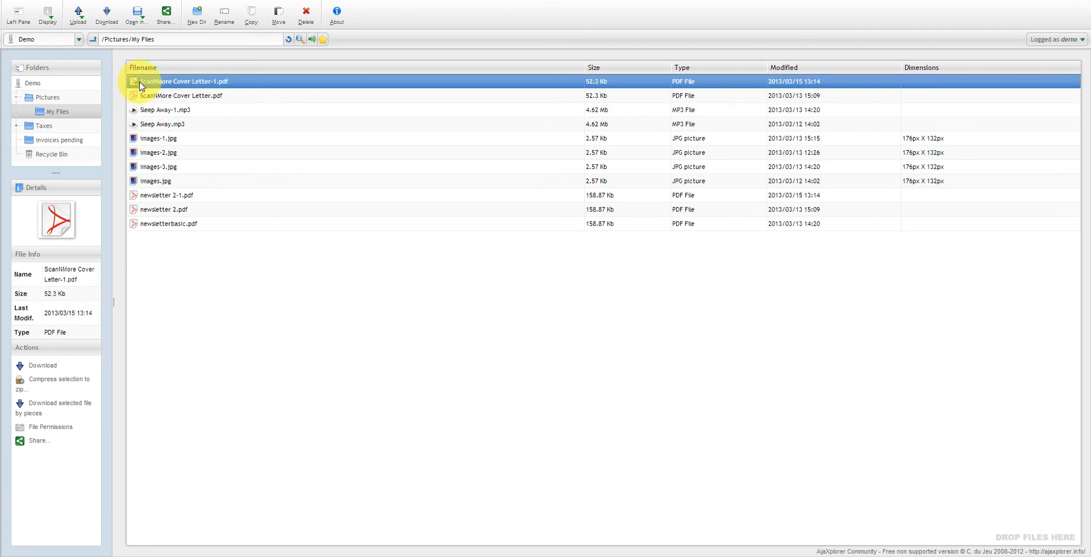
left_click(171, 22)
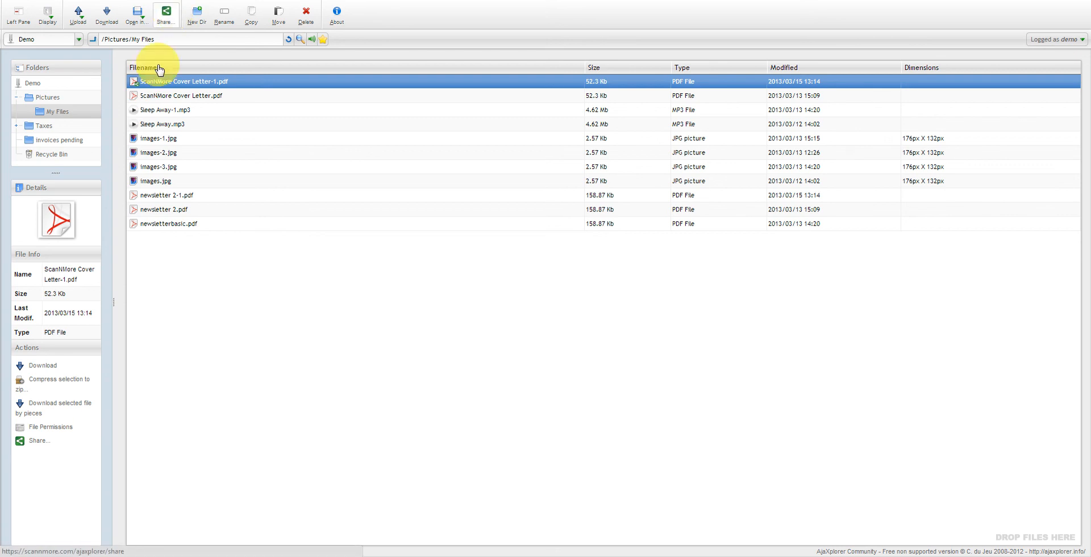
left_click(165, 12)
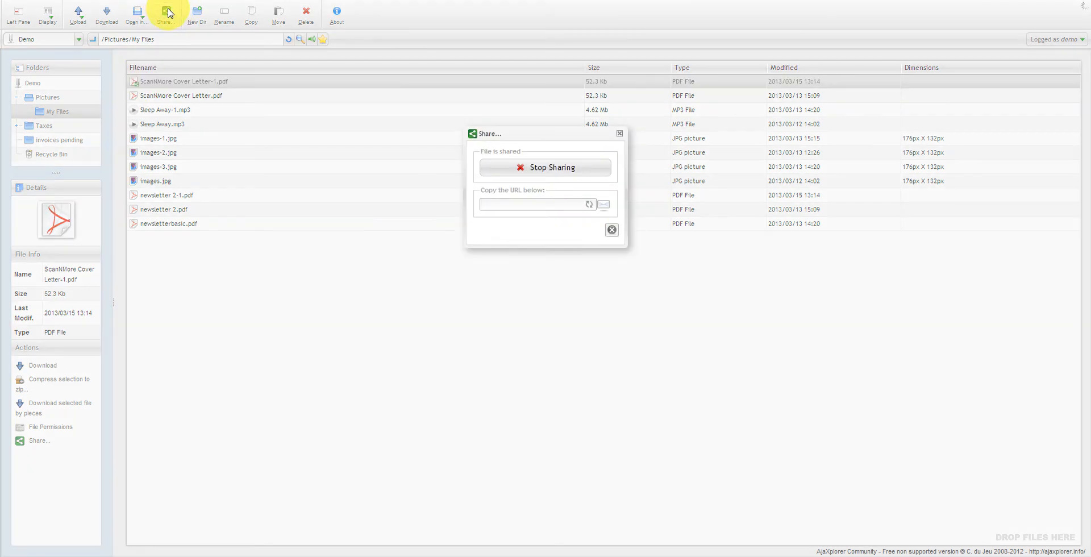
left_click(539, 168)
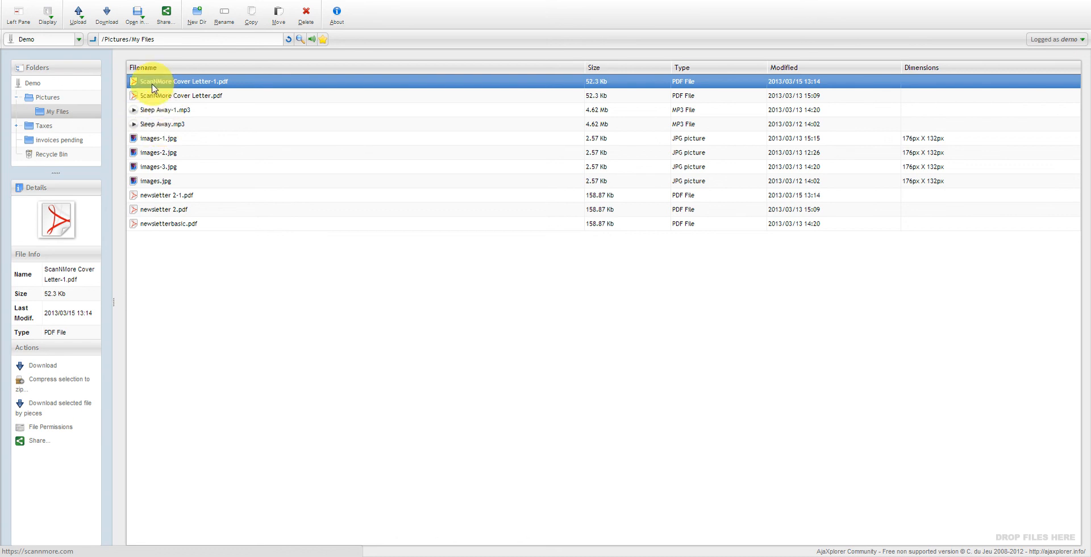
left_click(186, 309)
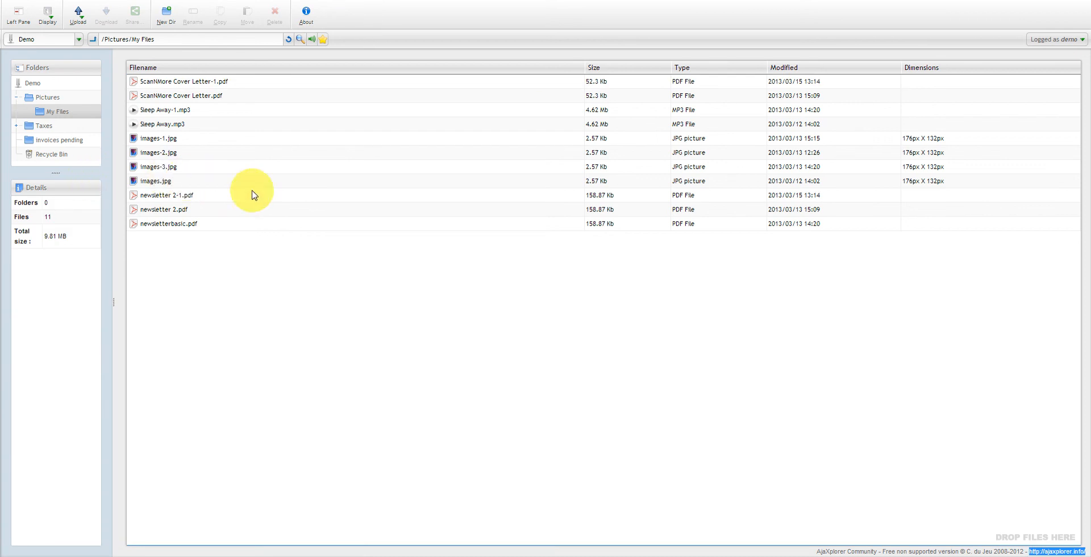
Review the logged-in account's language, password and log-out options and its storage usage
left_click(1082, 42)
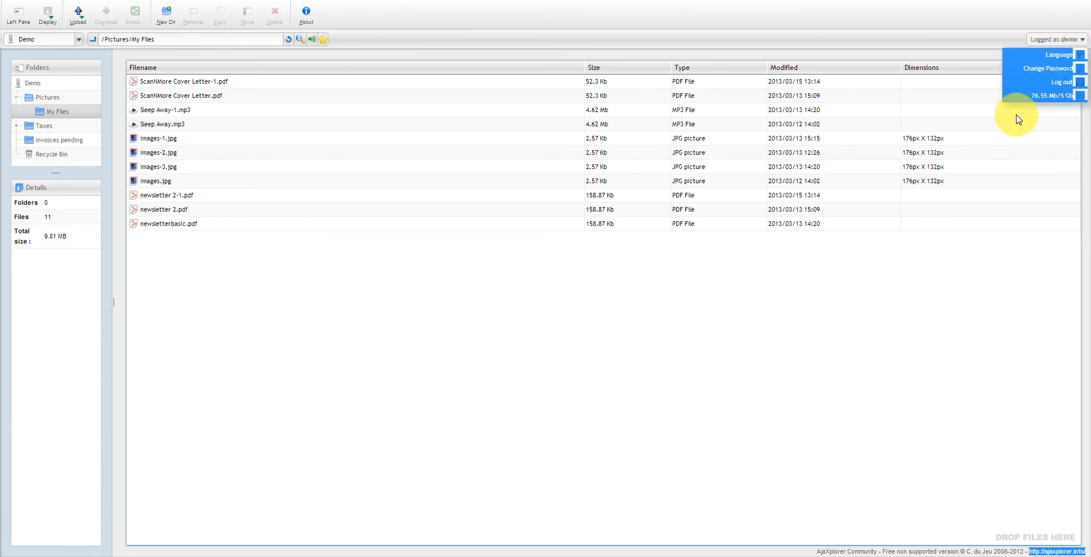
left_click(1031, 181)
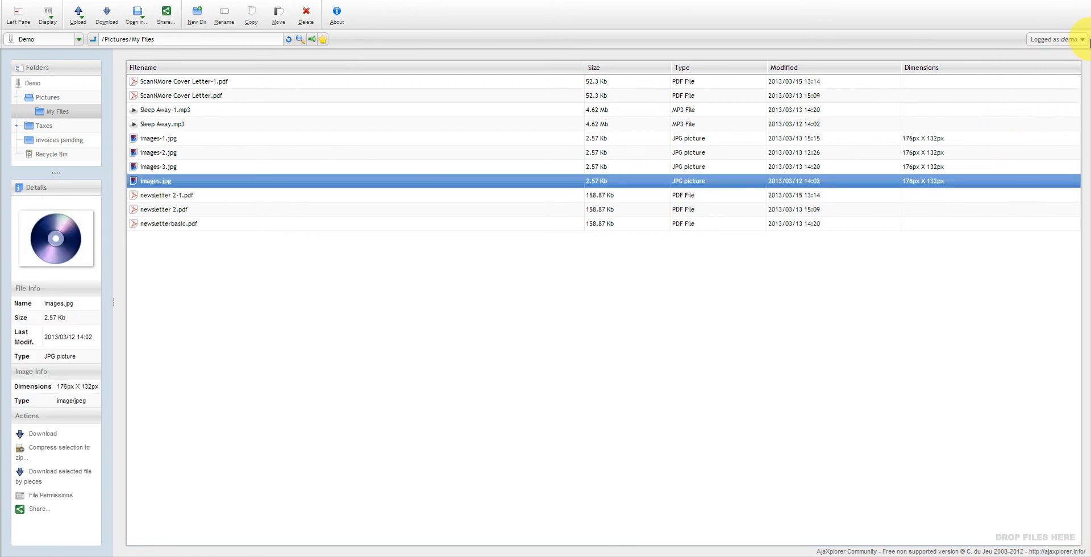
left_click(1079, 39)
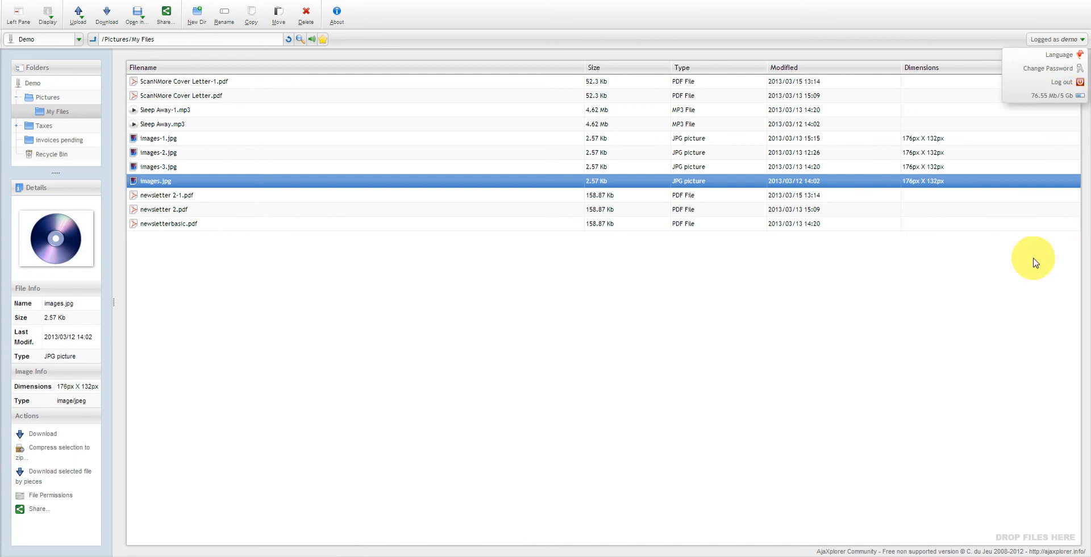
left_click(889, 310)
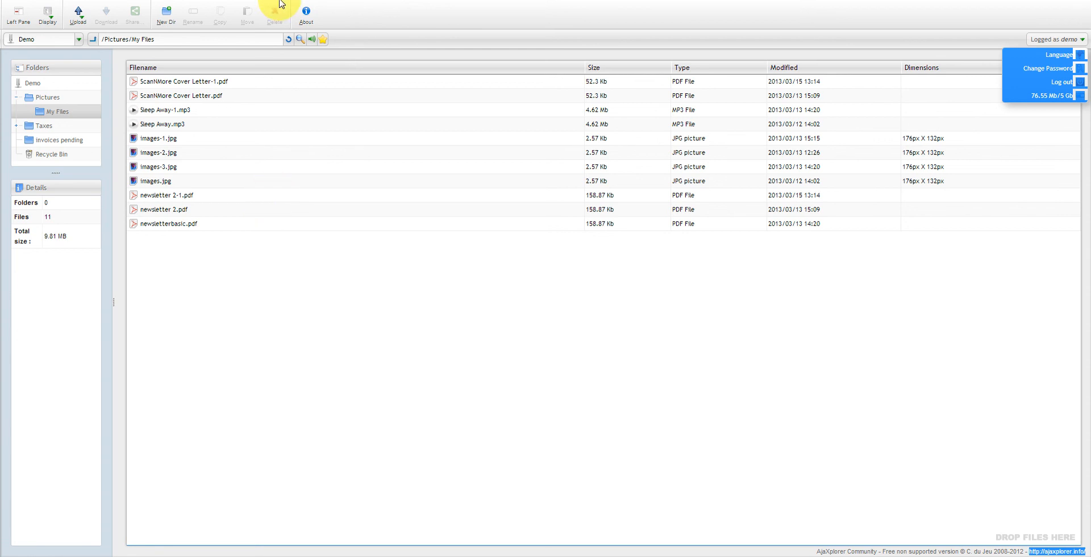
left_click(34, 22)
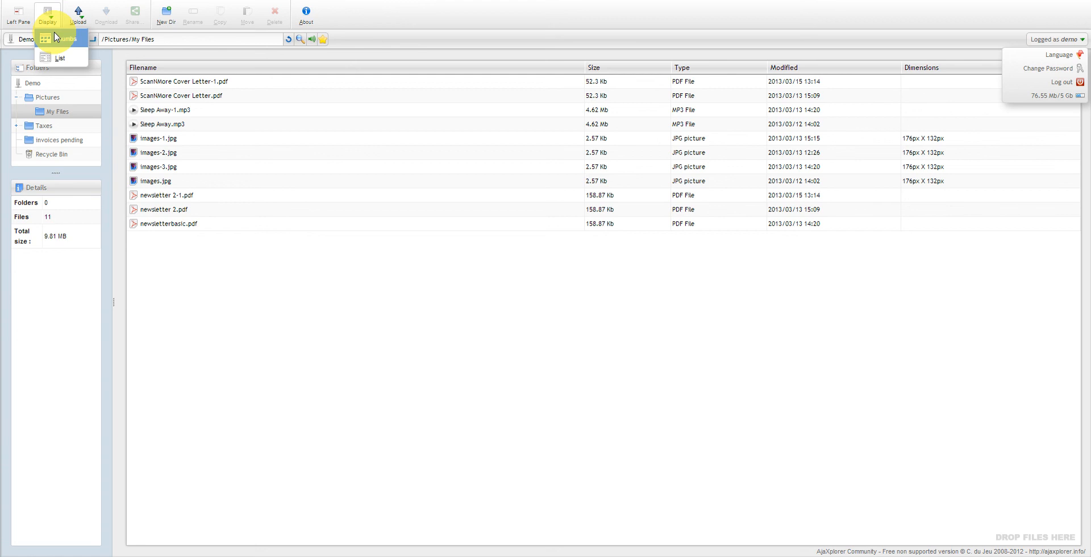
left_click(60, 58)
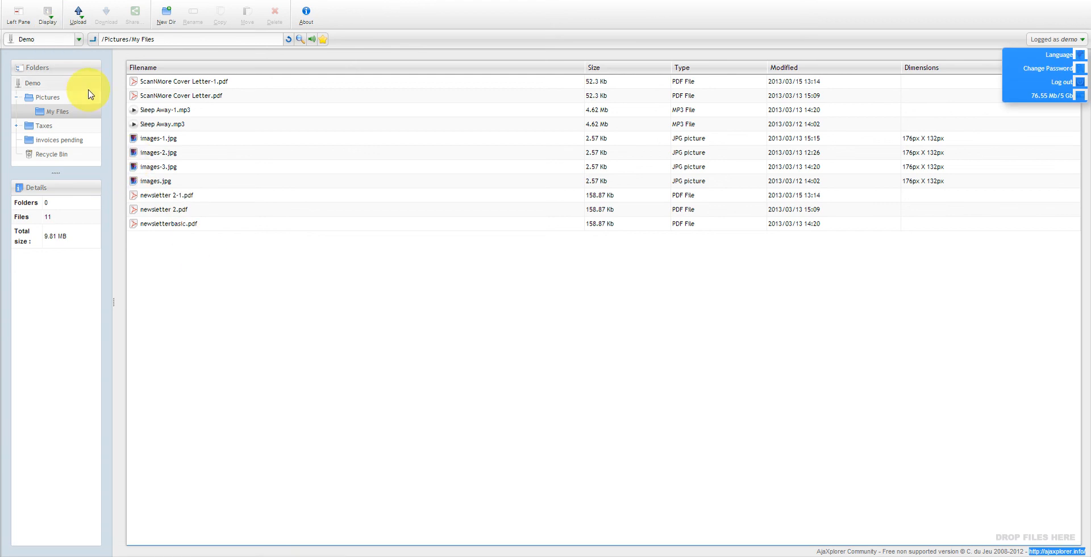
left_click(78, 16)
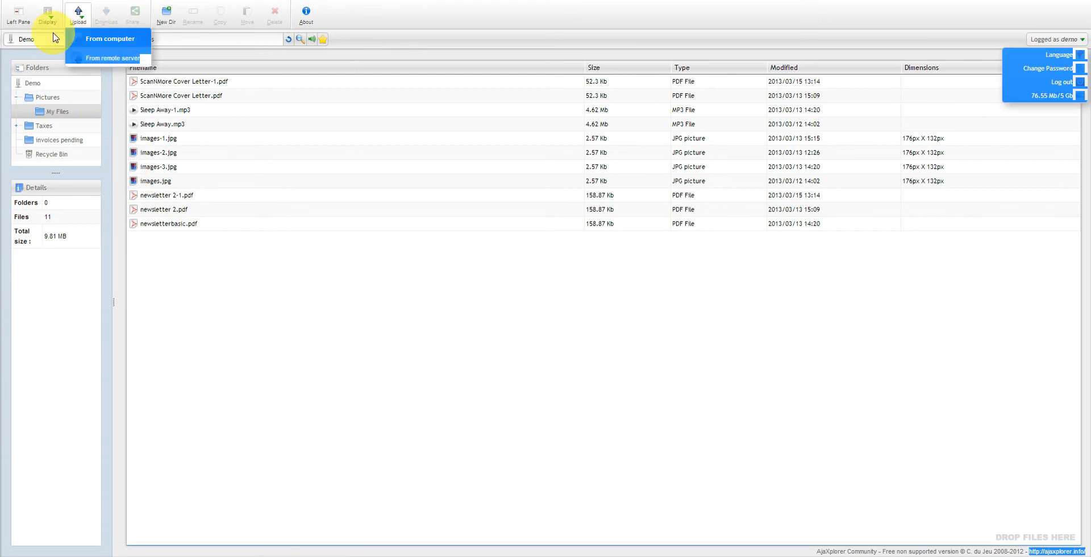
View the scannmore.com site identity and connection encryption details, and close the site information
left_click(62, 2)
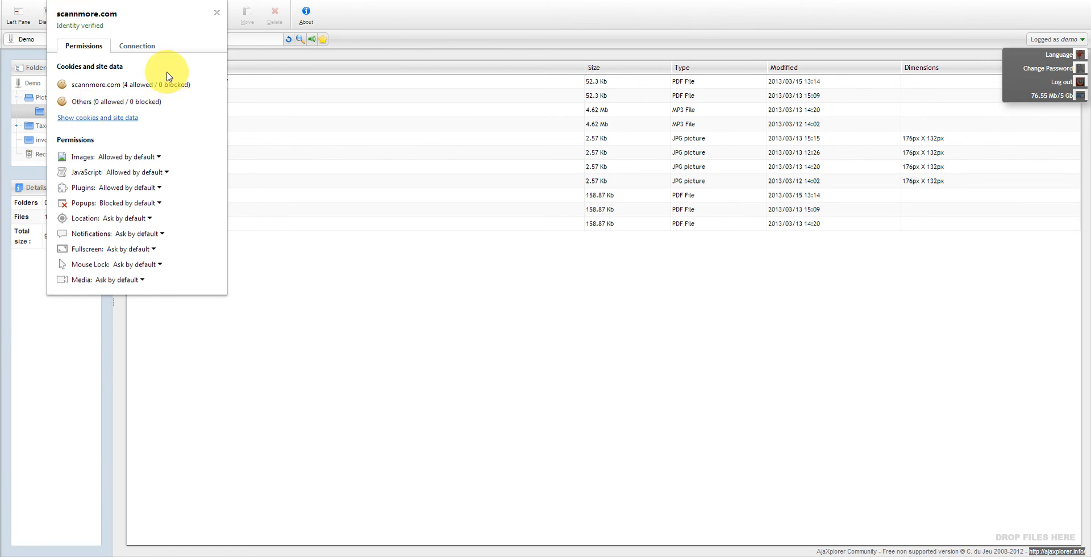
left_click(144, 45)
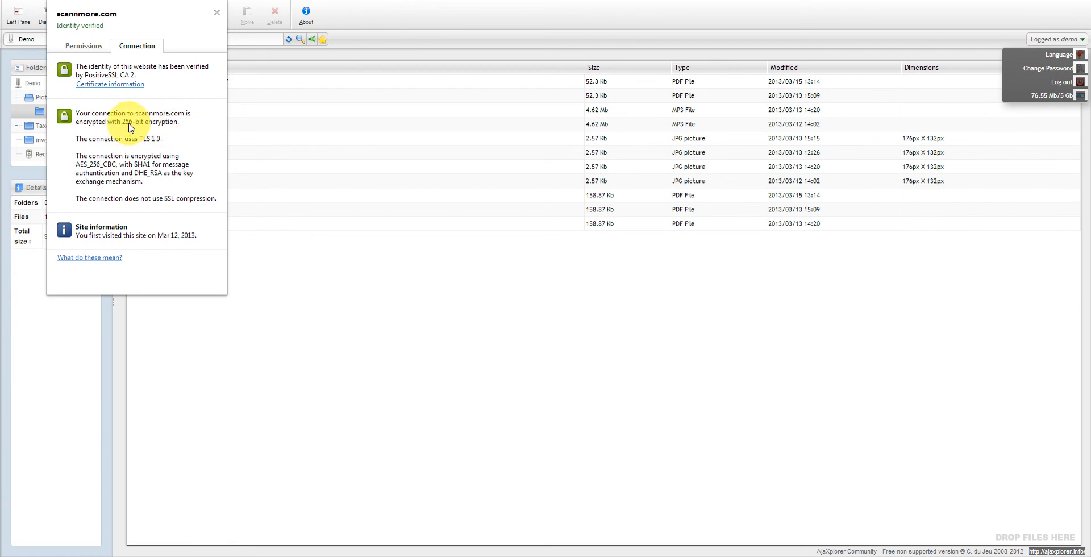
left_click(218, 13)
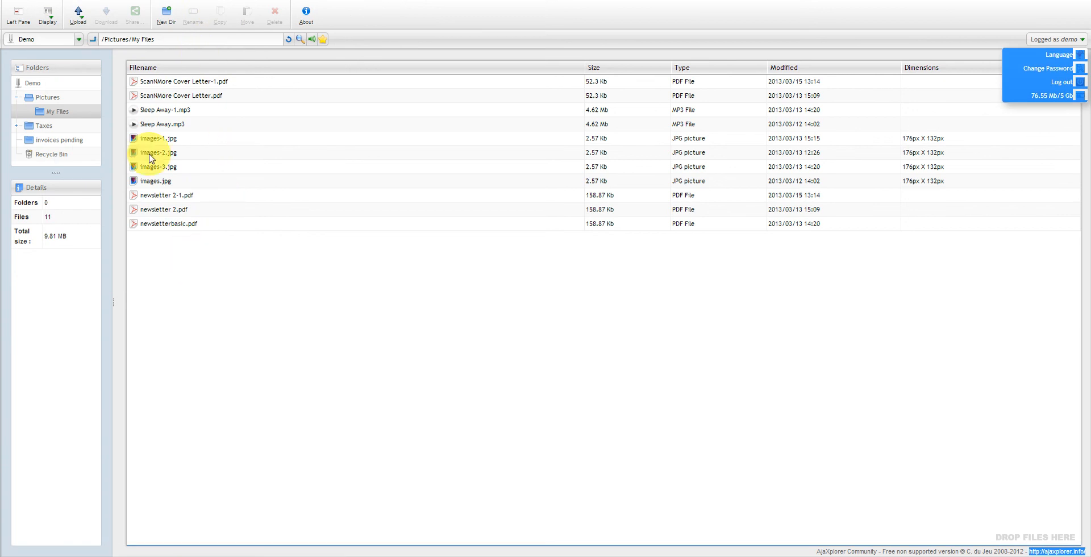
Return to the Demo root folder, and open the file search to view it before closing it
left_click(52, 85)
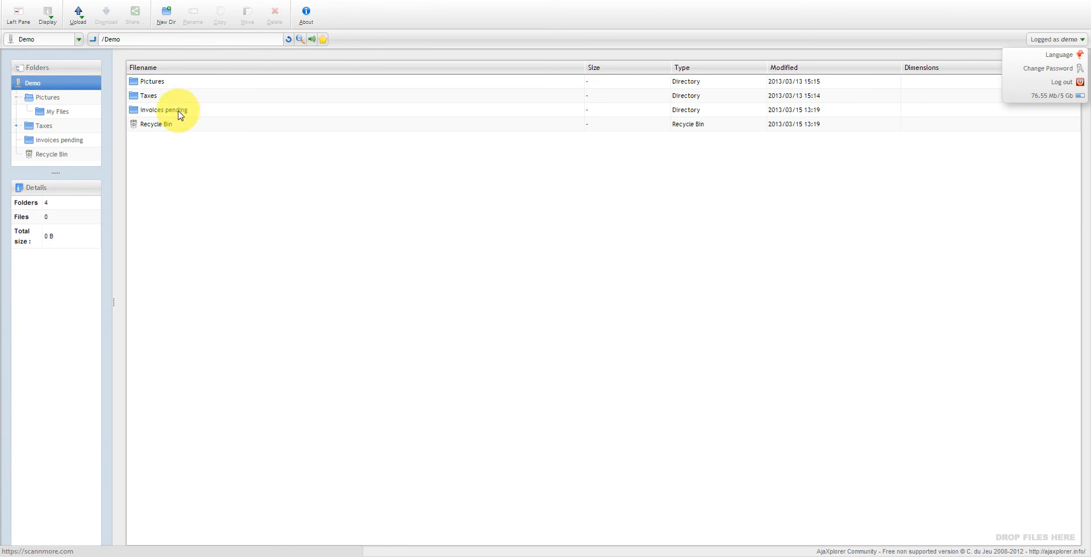
left_click(302, 42)
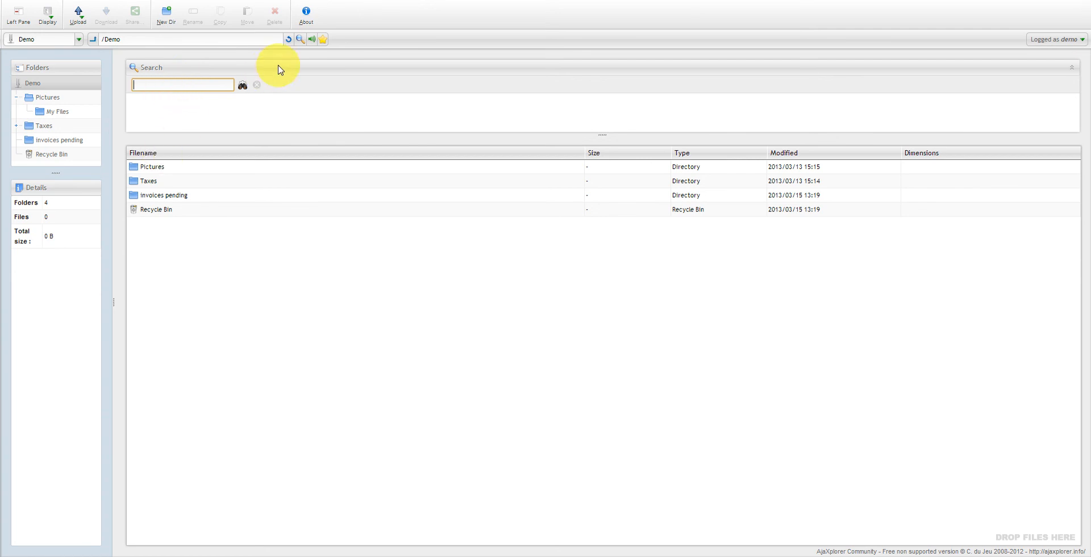
left_click(256, 85)
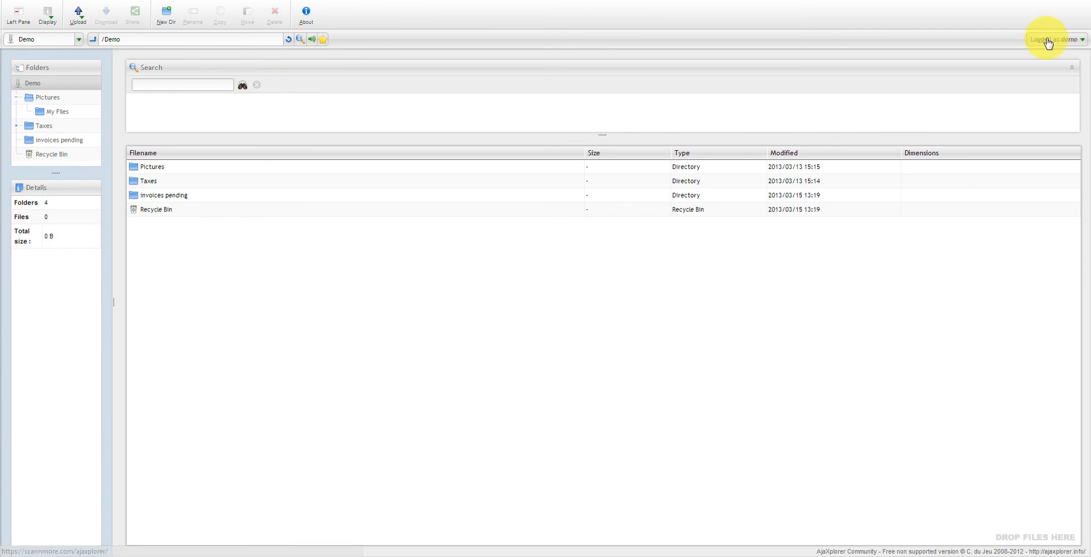
left_click(1072, 68)
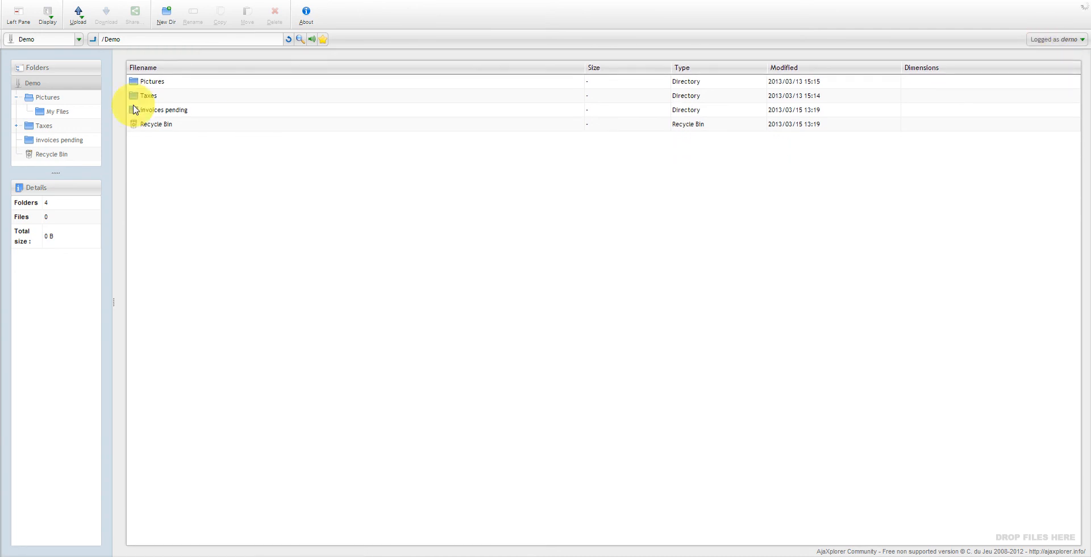
Open the Pictures folder in the folder tree and review the actions available for it
right_click(32, 101)
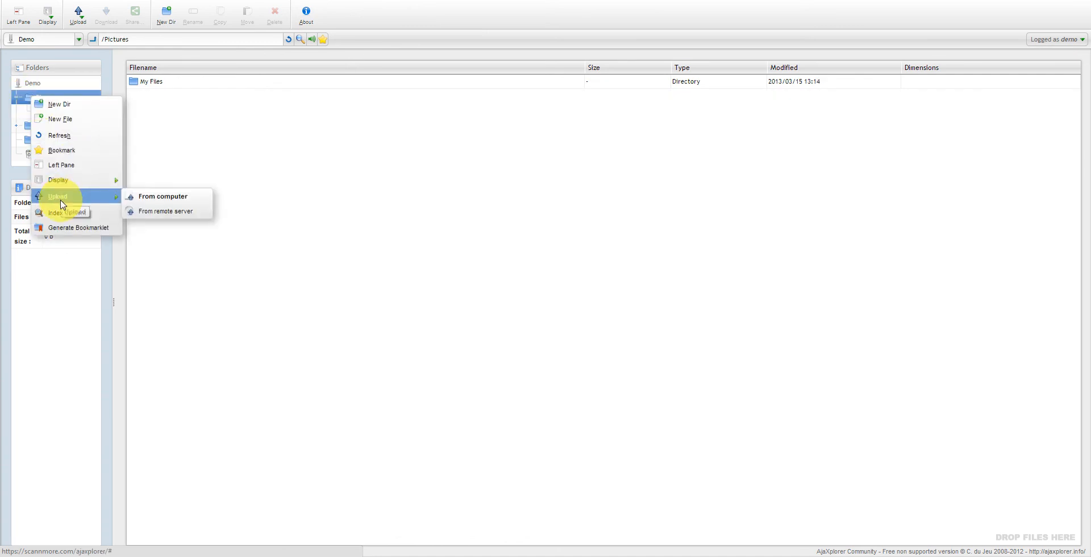
left_click(64, 217)
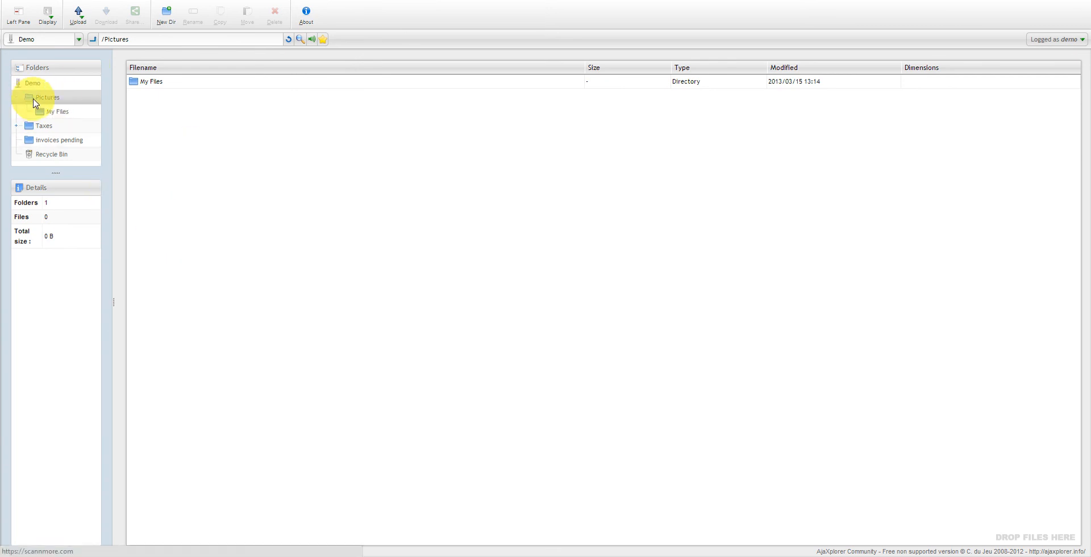
double_click(161, 110)
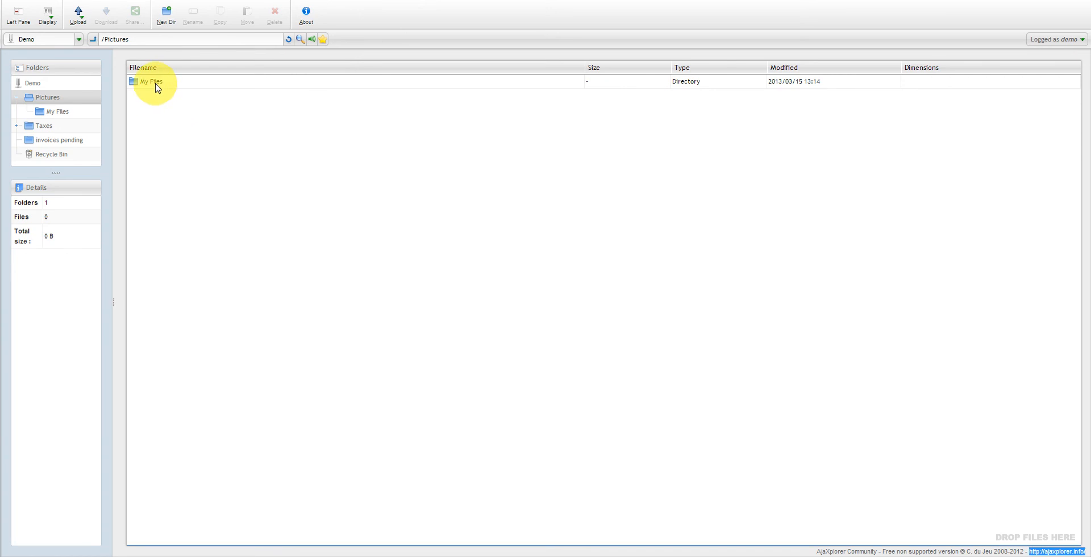
Select the My Files folder inside Pictures and review the actions available for it
left_click(158, 87)
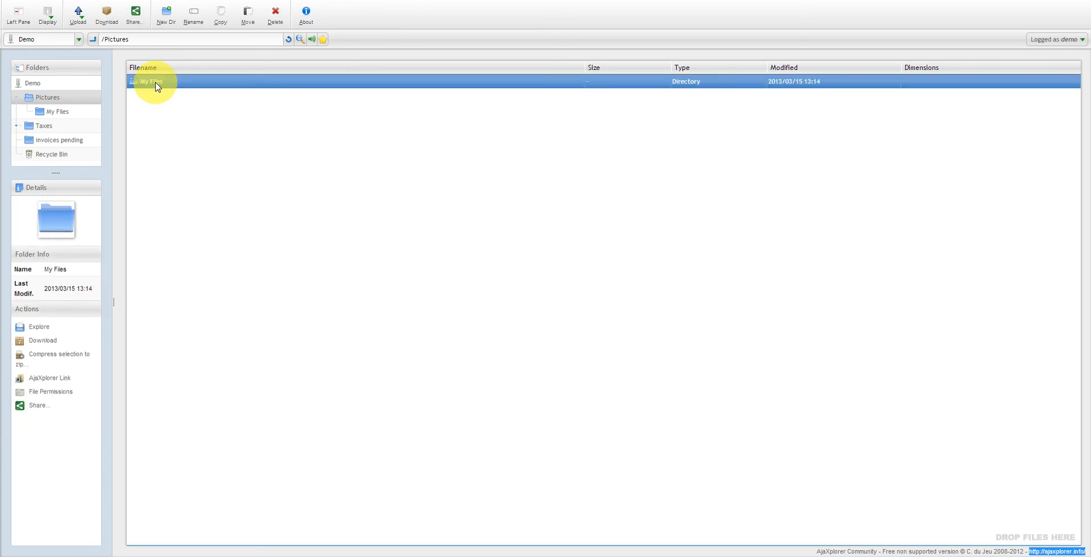
right_click(157, 87)
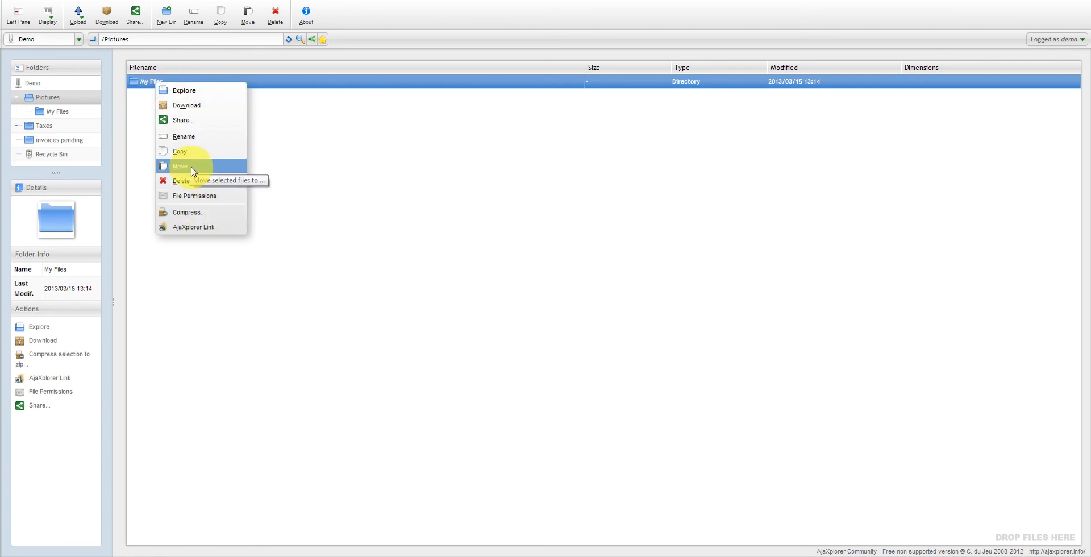
left_click_drag(48, 13, 198, 35)
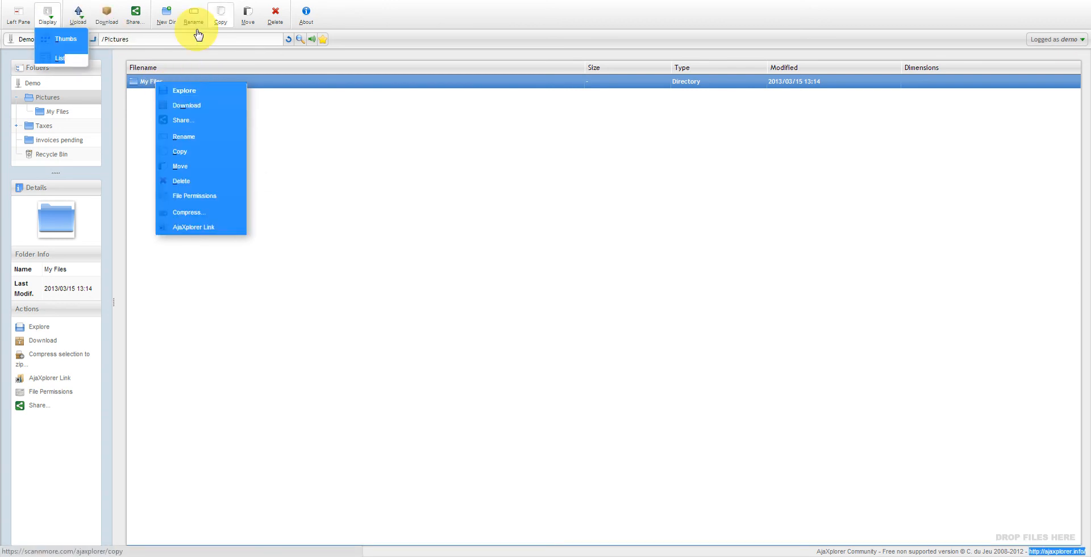
left_click(300, 161)
right_click(152, 85)
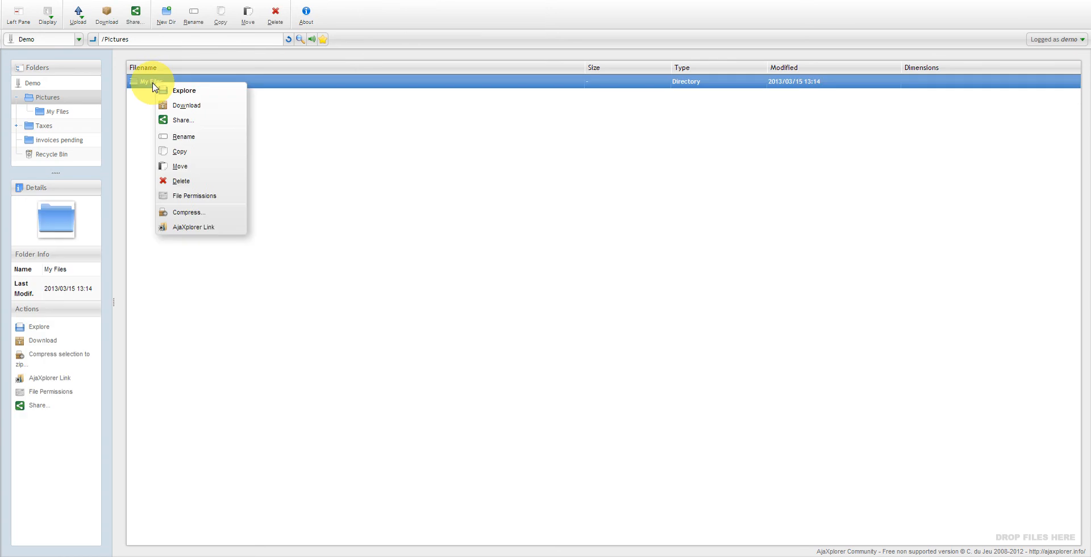
Open the My Files folder, review the sharing options for ScanNMore Cover Letter-1.pdf, and close them without generating a link
double_click(140, 81)
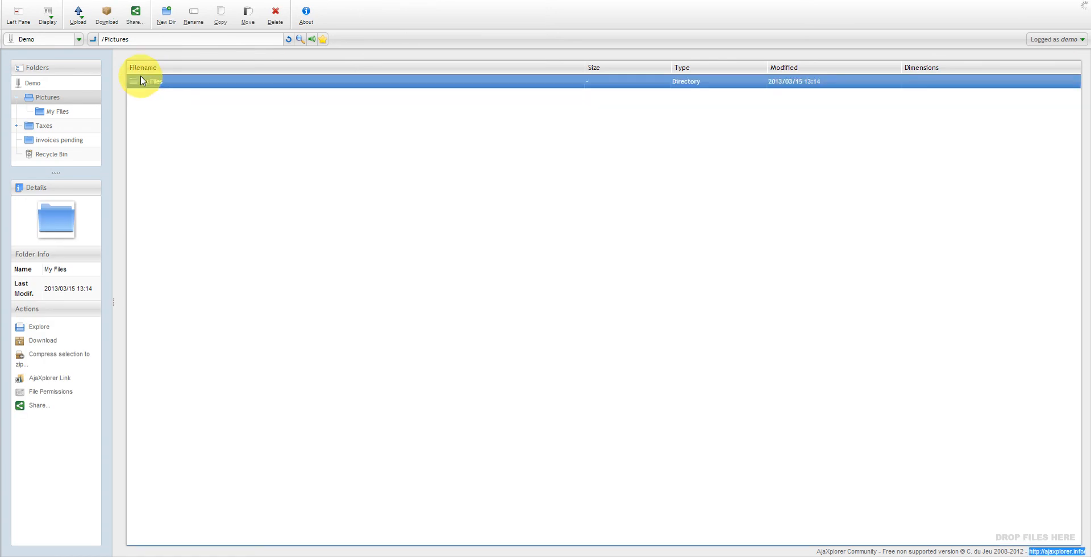
right_click(166, 82)
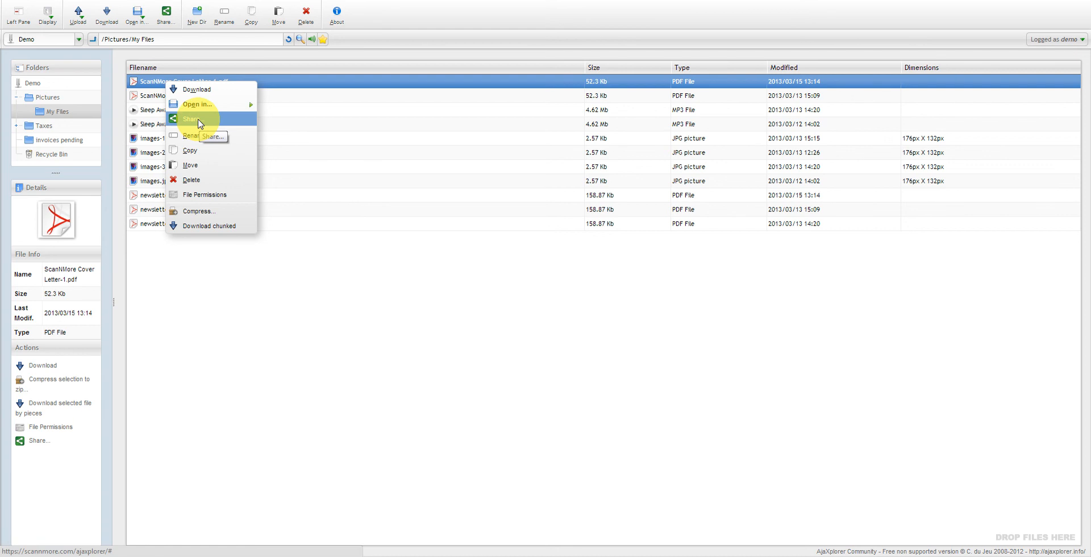
mouse_move(220, 99)
left_click(200, 122)
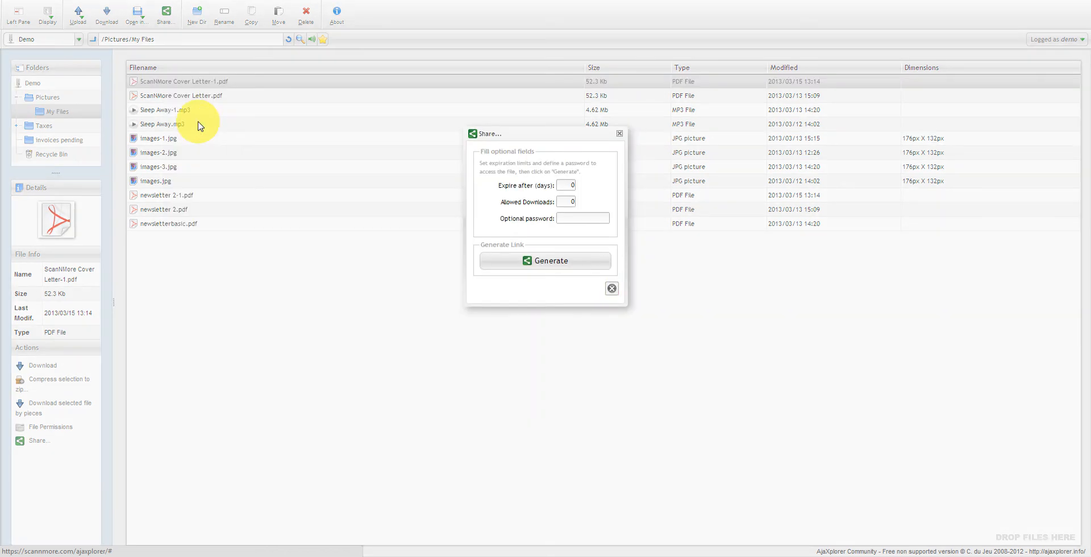
left_click(619, 134)
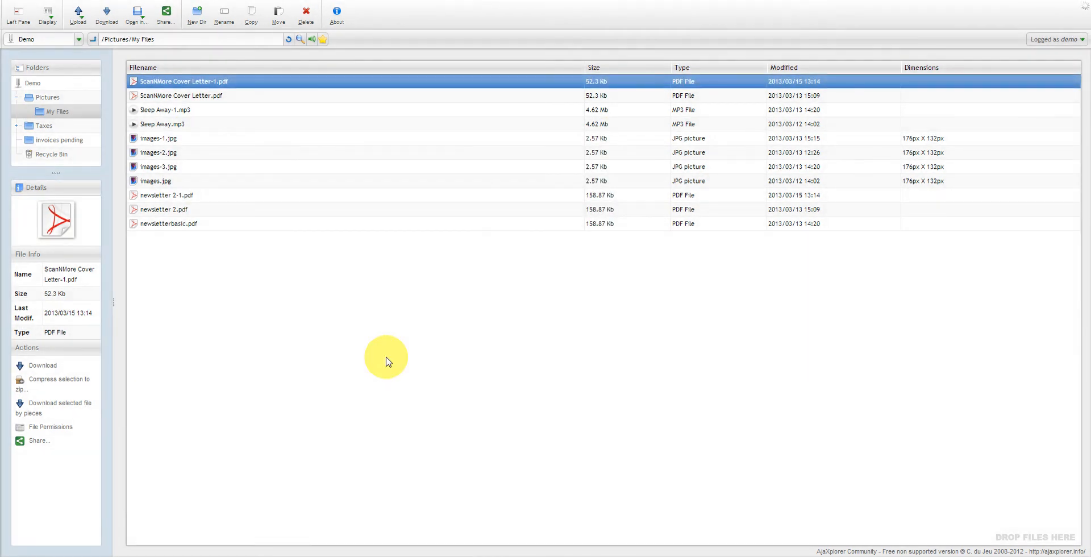